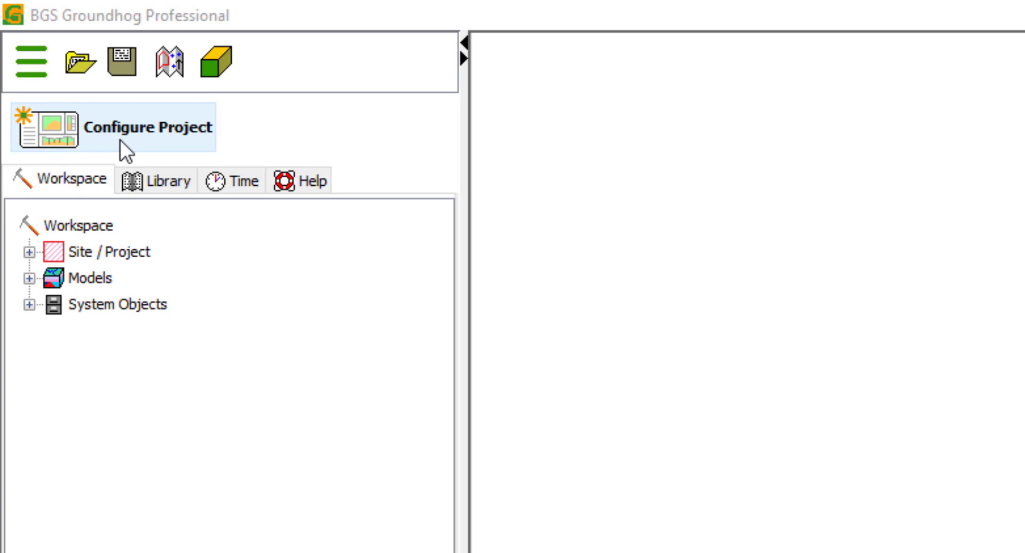
- Open the project configuration wizard for a Great Britain (GB) project
{"action": "left_click", "coordinate": [120, 140]}
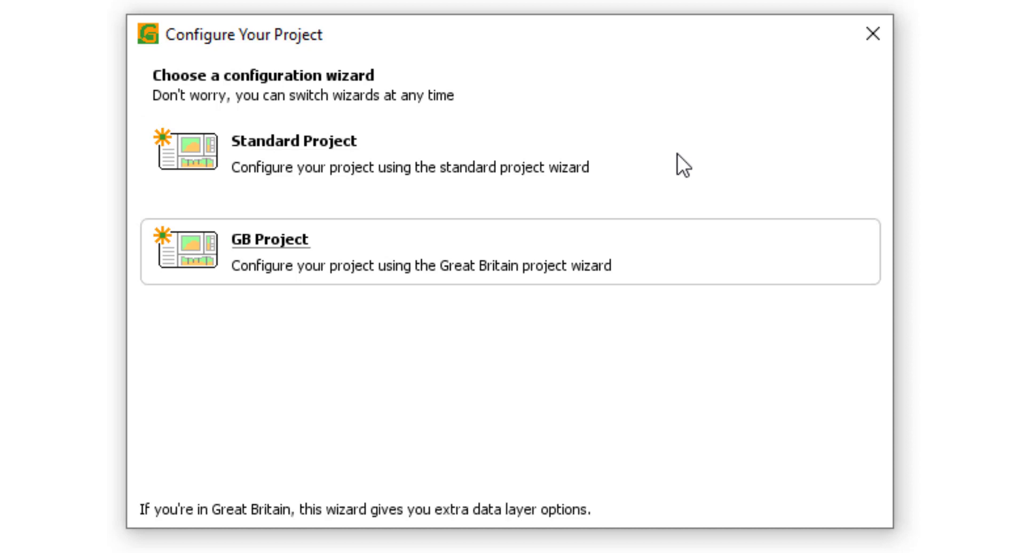
{"action": "left_click", "coordinate": [630, 261]}
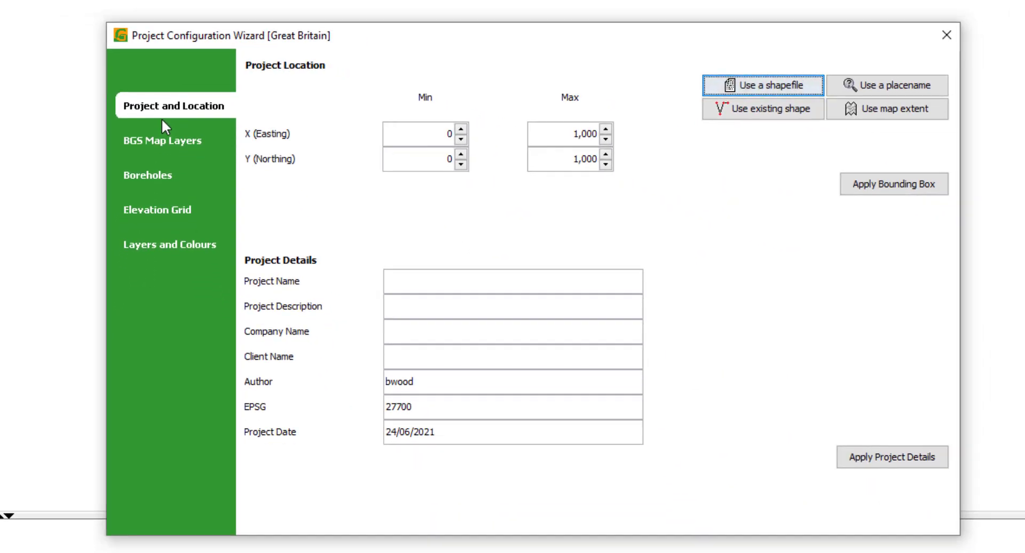
{"action": "left_click_drag", "start_coordinate": [570, 137], "coordinate": [597, 165]}
{"action": "left_click", "coordinate": [422, 161]}
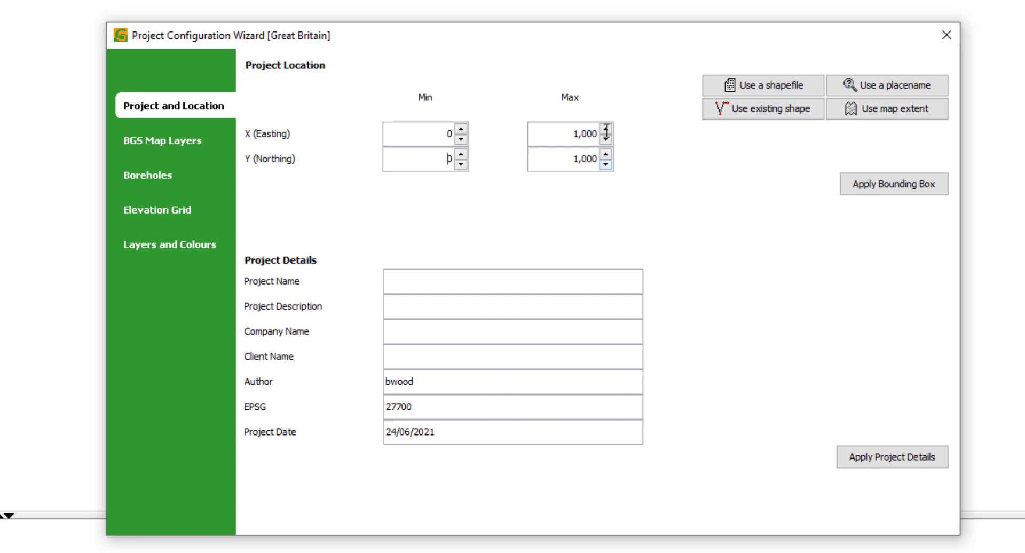
{"action": "left_click_drag", "start_coordinate": [567, 133], "coordinate": [599, 134]}
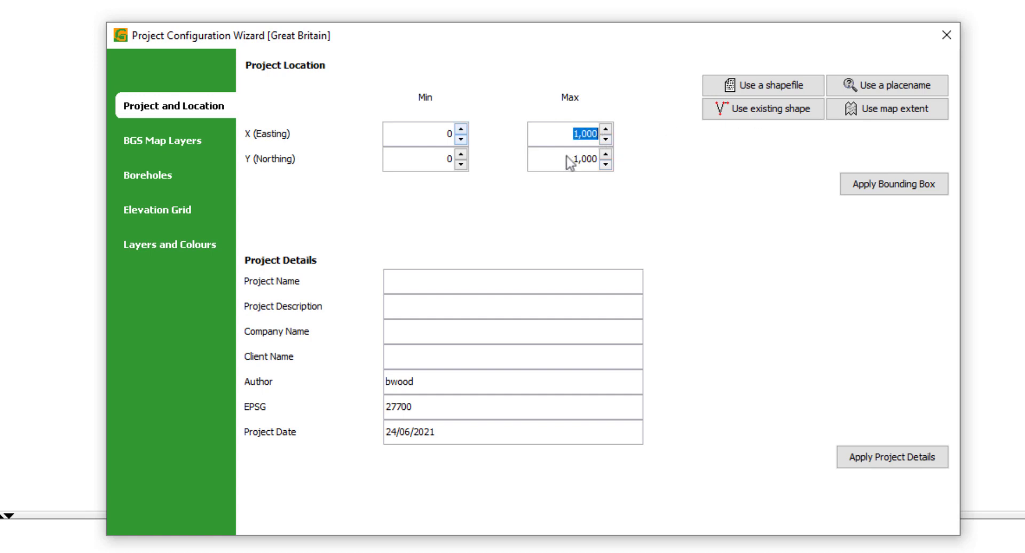
{"action": "left_click", "coordinate": [571, 161]}
{"action": "key", "text": "shift+End"}
- Set the project location by searching for the placename keyworth and accepting the area found
{"action": "left_click", "coordinate": [887, 88]}
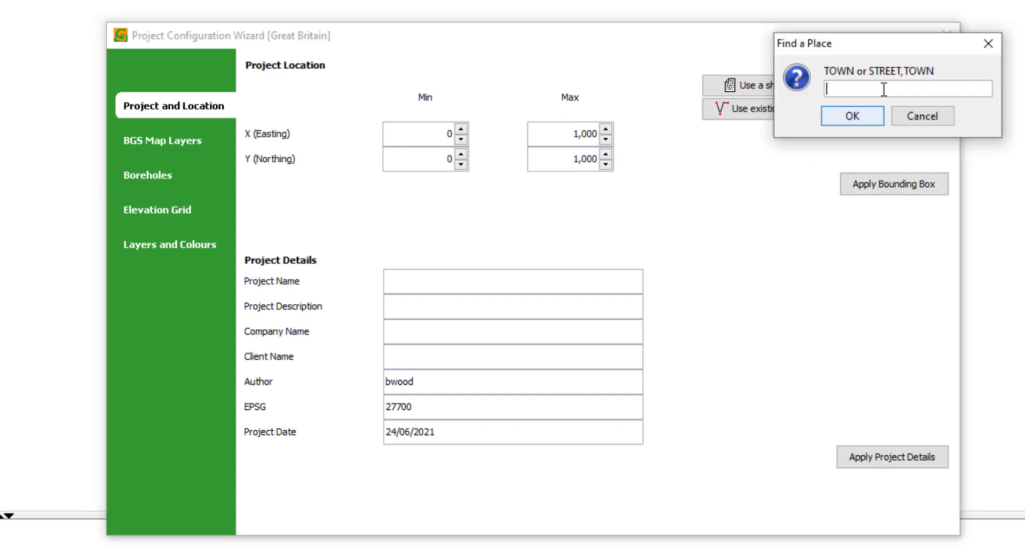
{"action": "type", "text": "keyworth"}
{"action": "left_click", "coordinate": [876, 115]}
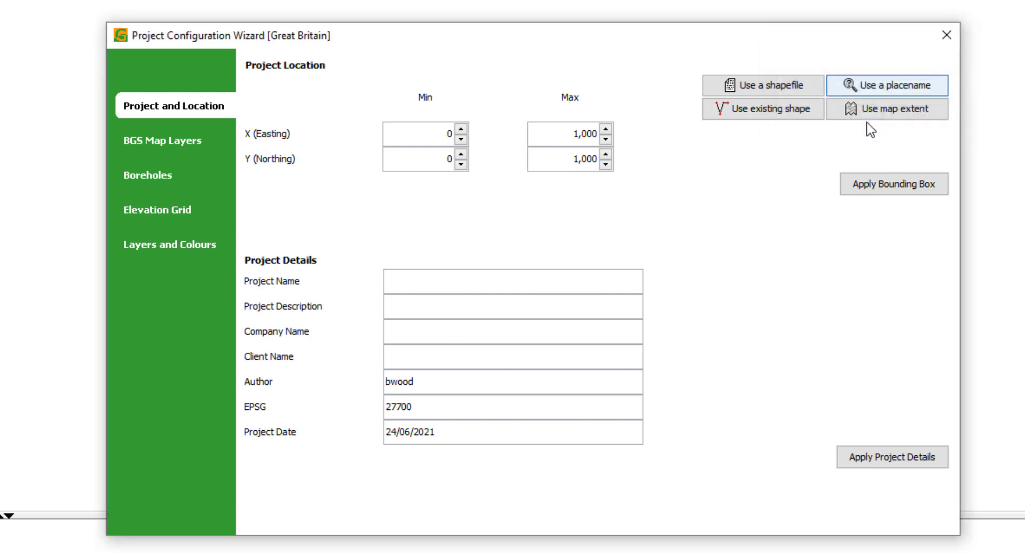
{"action": "left_click", "coordinate": [581, 323]}
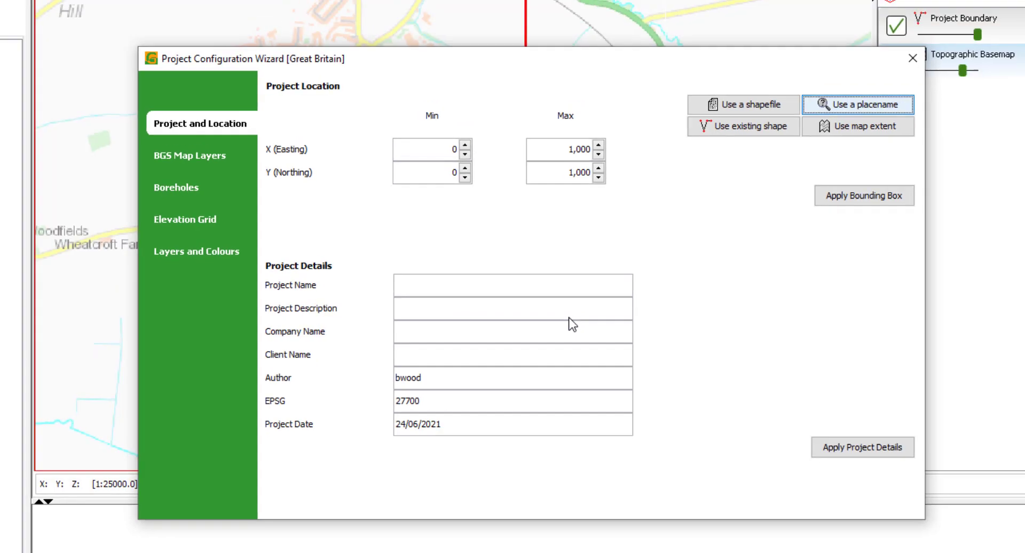
{"action": "left_click_drag", "start_coordinate": [423, 59], "coordinate": [754, 243]}
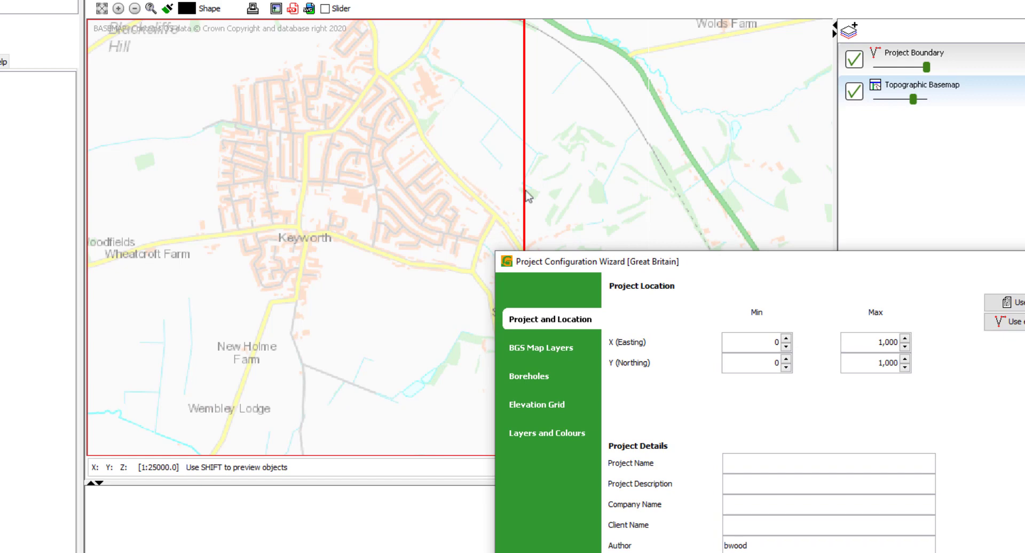
{"action": "left_click_drag", "start_coordinate": [746, 265], "coordinate": [721, 243]}
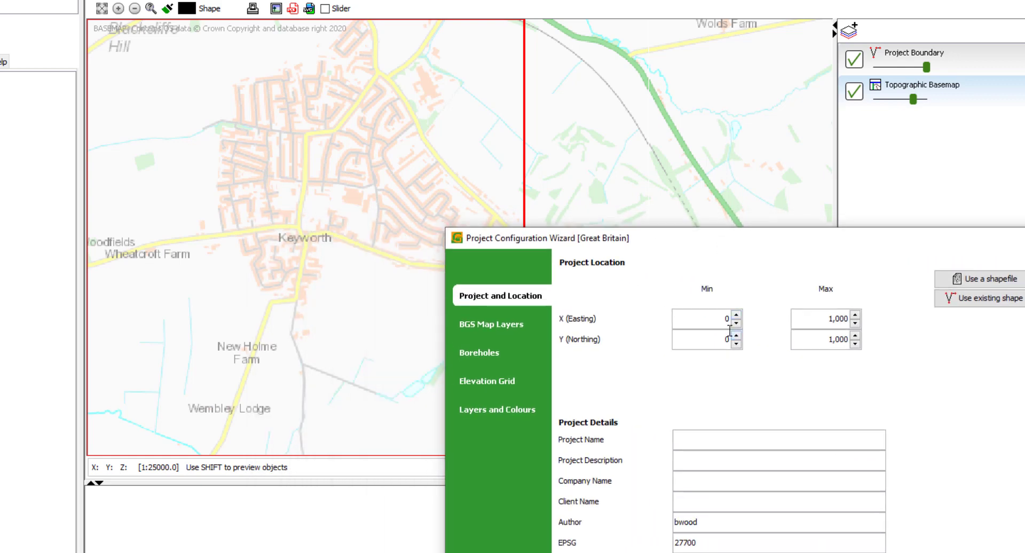
{"action": "left_click_drag", "start_coordinate": [784, 243], "coordinate": [656, 191]}
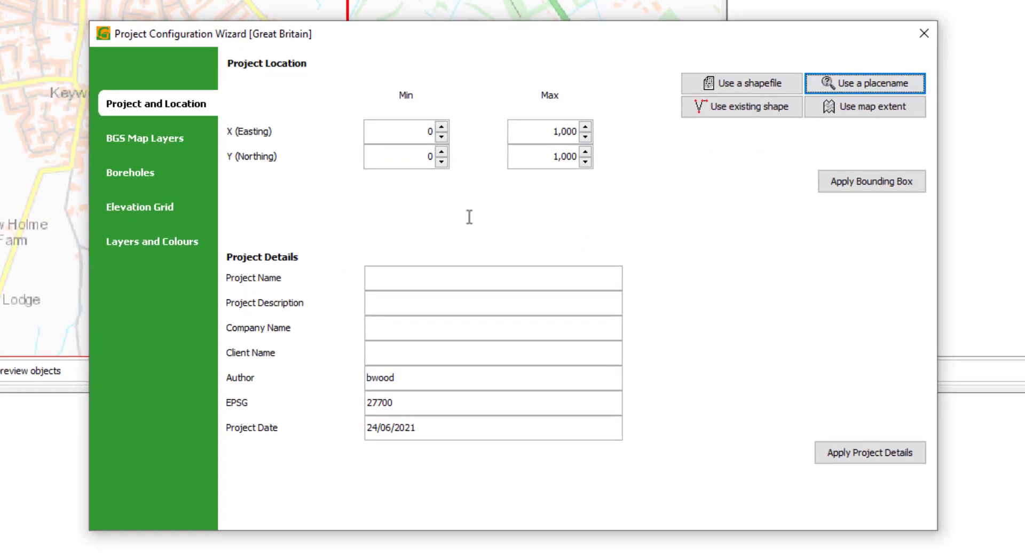
- Fill in the project details with project name dsas, description adsadsa, company name sdsad and client name dsds
{"action": "left_click", "coordinate": [454, 278]}
{"action": "type", "text": "dsas"}
{"action": "left_click", "coordinate": [443, 311]}
{"action": "type", "text": "adsad"}
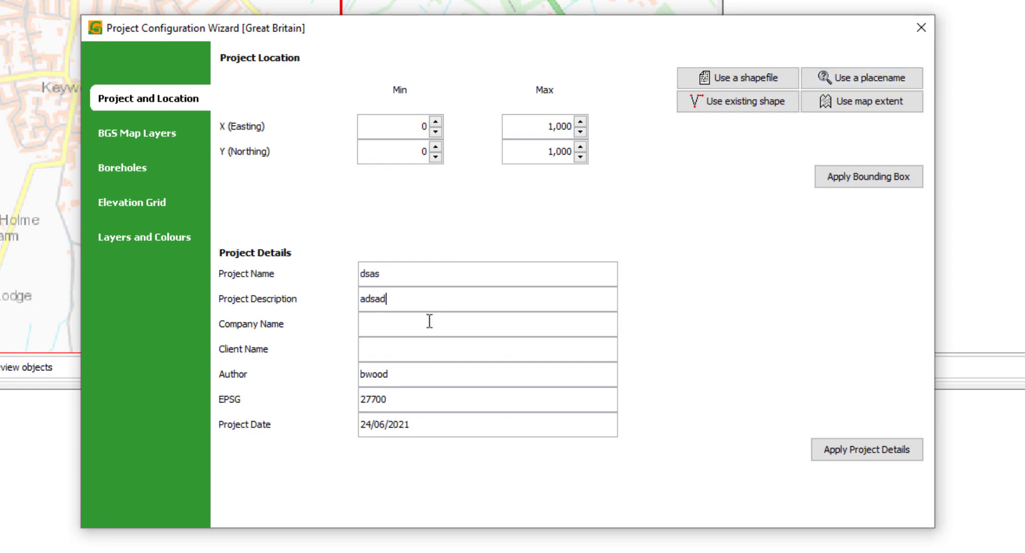
{"action": "type", "text": "sa"}
{"action": "left_click", "coordinate": [427, 326]}
{"action": "type", "text": "sdsad"}
{"action": "left_click", "coordinate": [424, 353]}
{"action": "type", "text": "dsds"}
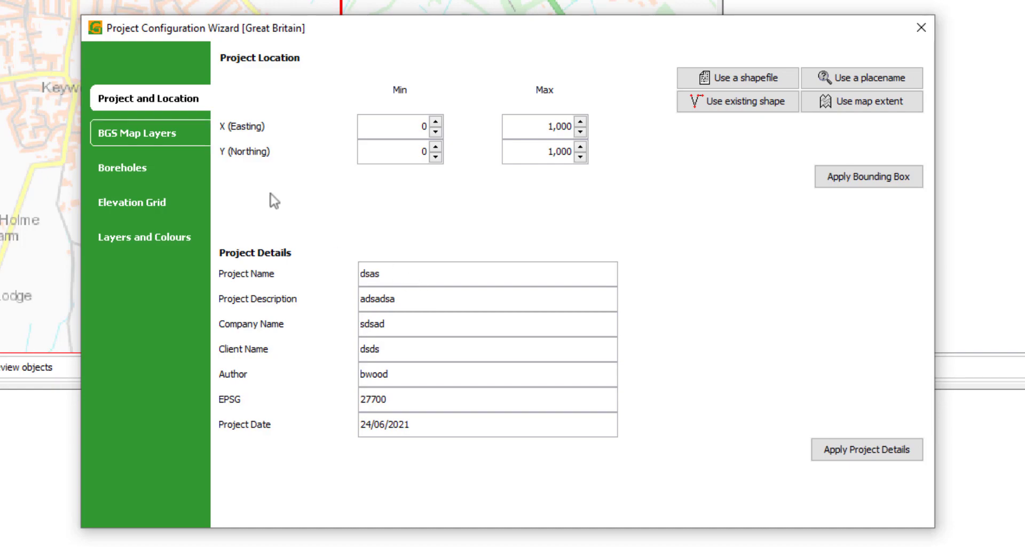
- Add the BGS map layers Borehole Records and 1:50k Superficial Deposits to the project map
{"action": "left_click", "coordinate": [137, 133]}
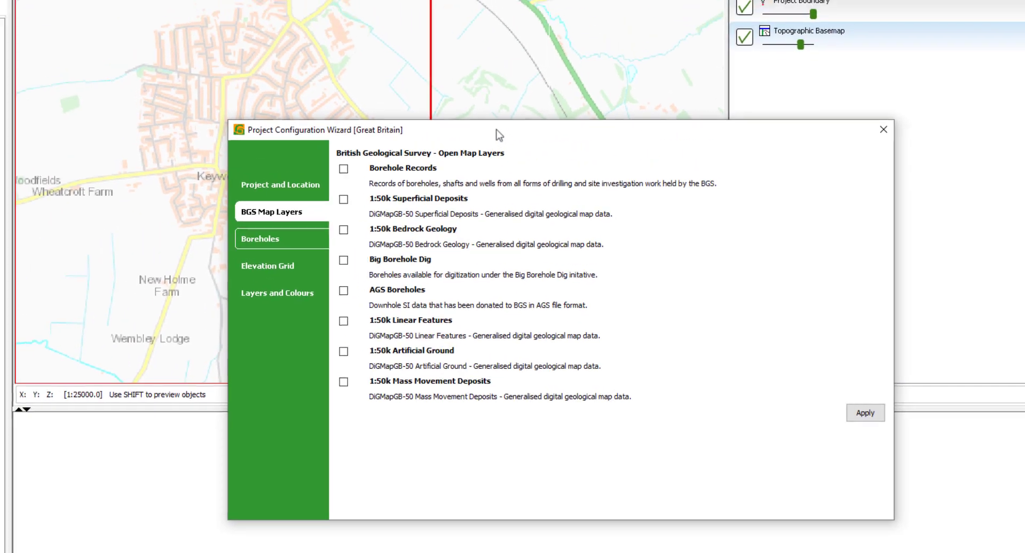
{"action": "left_click_drag", "start_coordinate": [464, 45], "coordinate": [728, 157]}
{"action": "left_click_drag", "start_coordinate": [680, 210], "coordinate": [647, 195]}
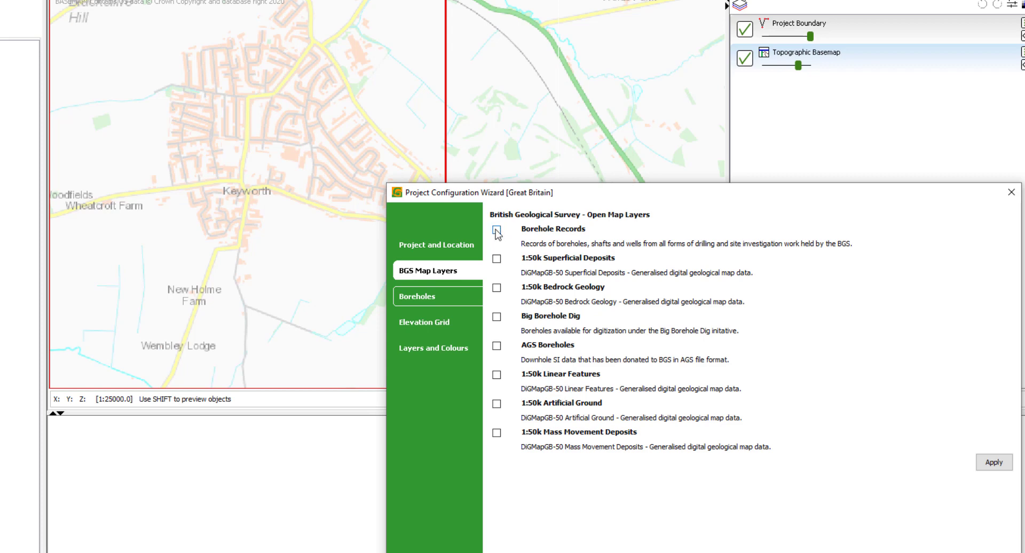
{"action": "left_click", "coordinate": [497, 230]}
{"action": "left_click", "coordinate": [497, 260]}
{"action": "left_click", "coordinate": [994, 463]}
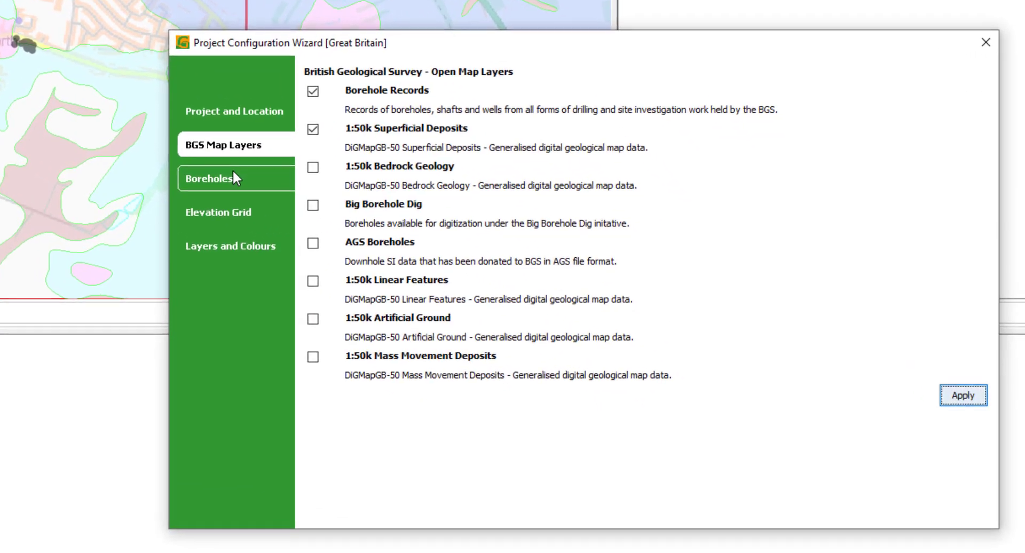
- Load _COLLAR_.csv as the borehole locations file and _GEOLOGY_.csv as the geology logs file
{"action": "left_click", "coordinate": [435, 295]}
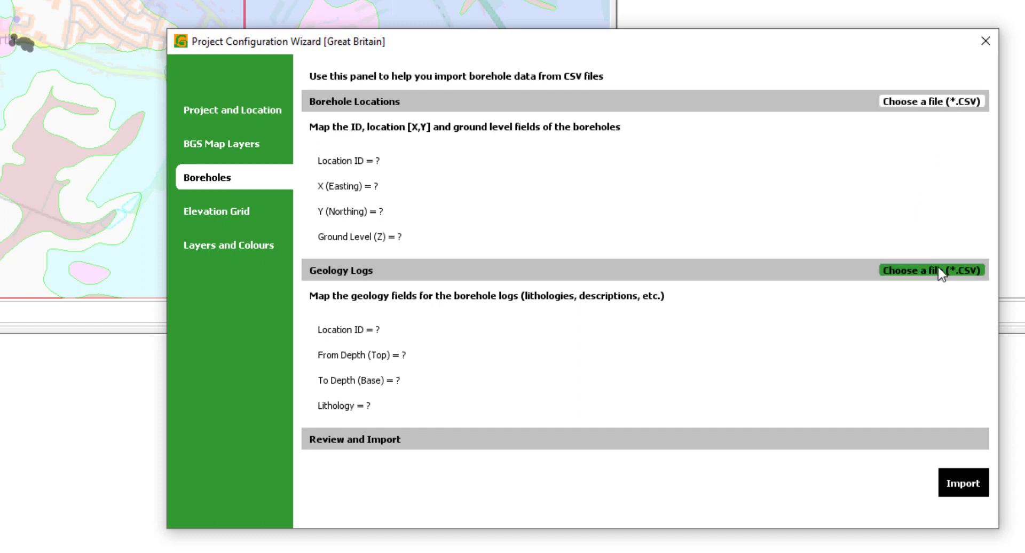
{"action": "left_click", "coordinate": [945, 104]}
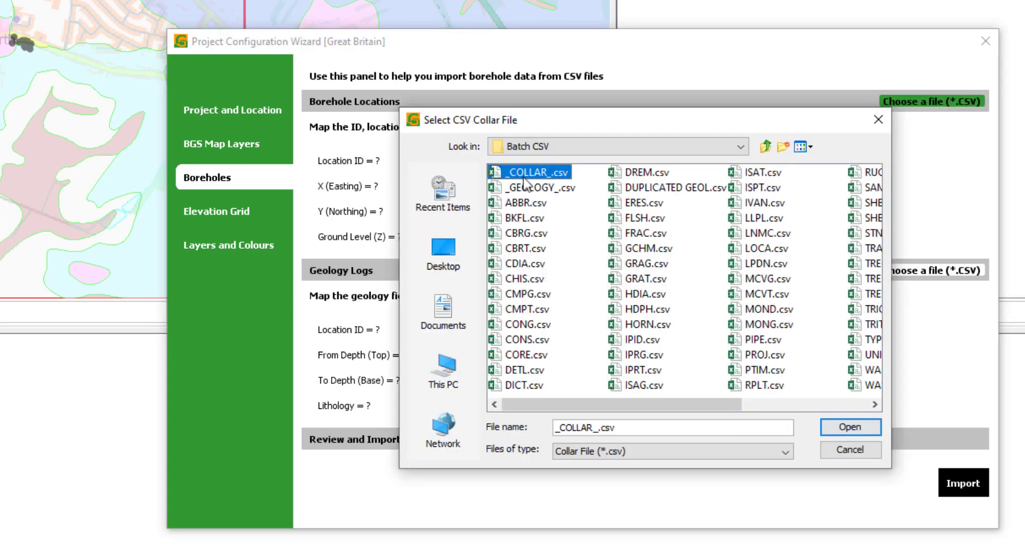
{"action": "left_click", "coordinate": [854, 429]}
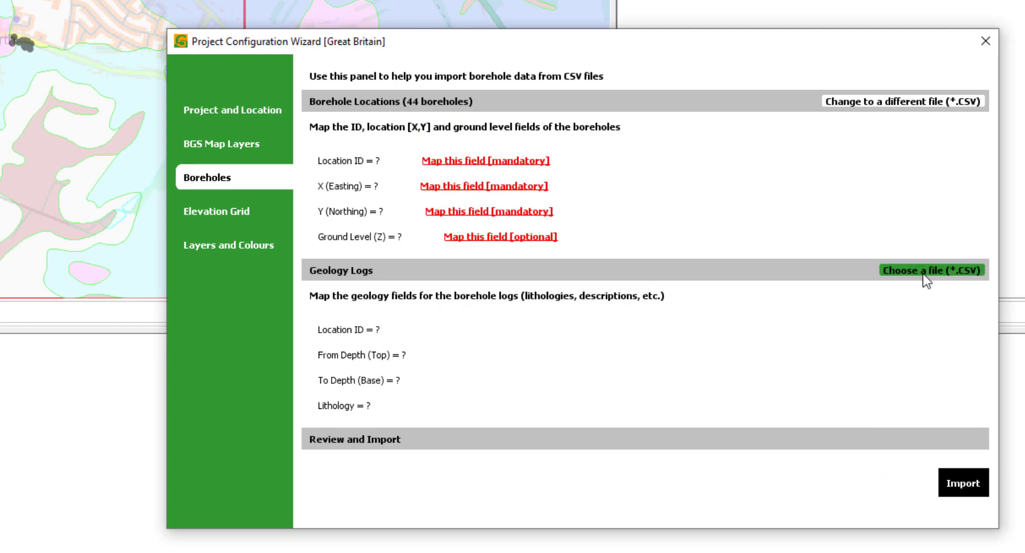
{"action": "left_click", "coordinate": [927, 271]}
{"action": "left_click", "coordinate": [540, 188]}
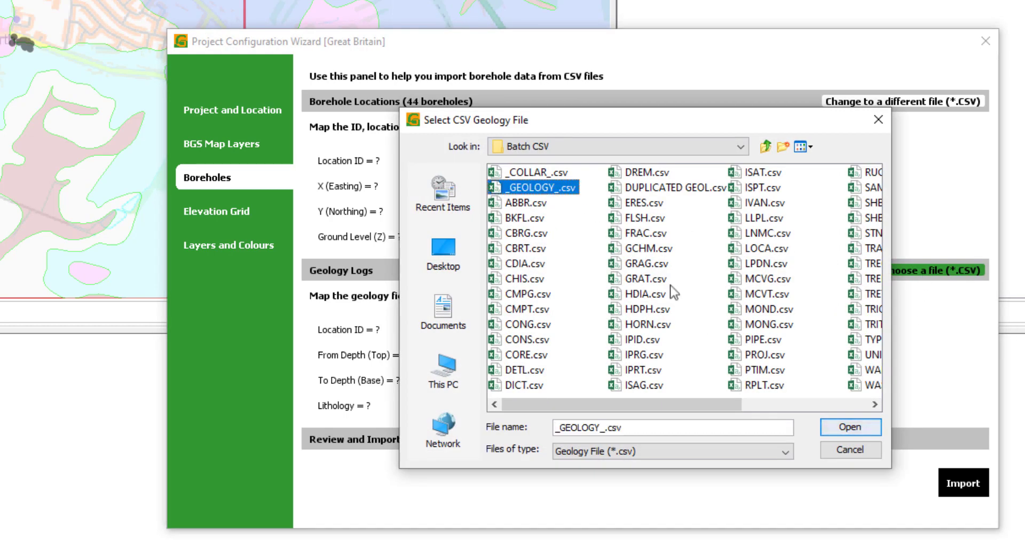
{"action": "left_click", "coordinate": [849, 428]}
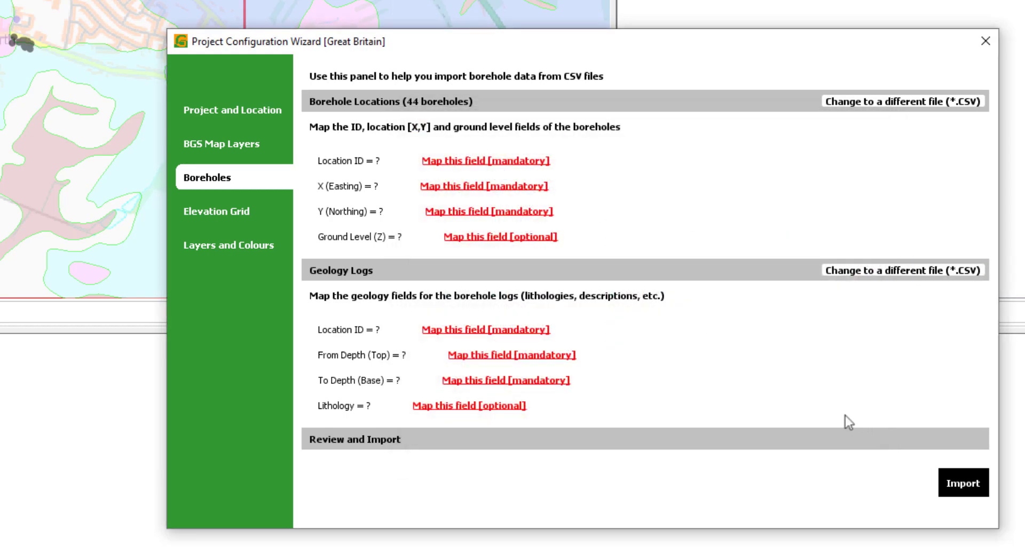
- Map the Location ID of the borehole locations to the LOCA_ID field
{"action": "left_click", "coordinate": [489, 162]}
{"action": "left_click", "coordinate": [617, 293]}
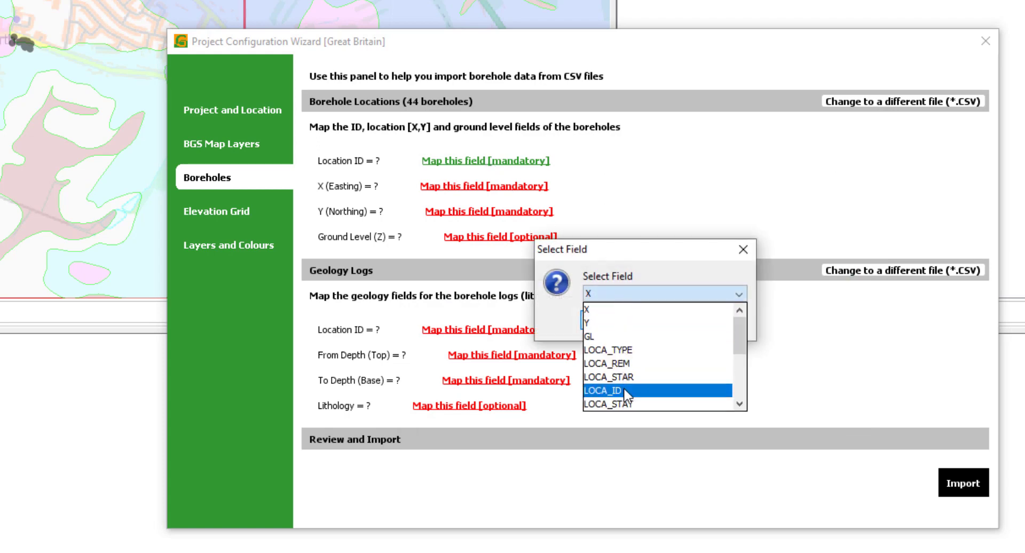
{"action": "left_click", "coordinate": [623, 392]}
{"action": "left_click", "coordinate": [615, 320]}
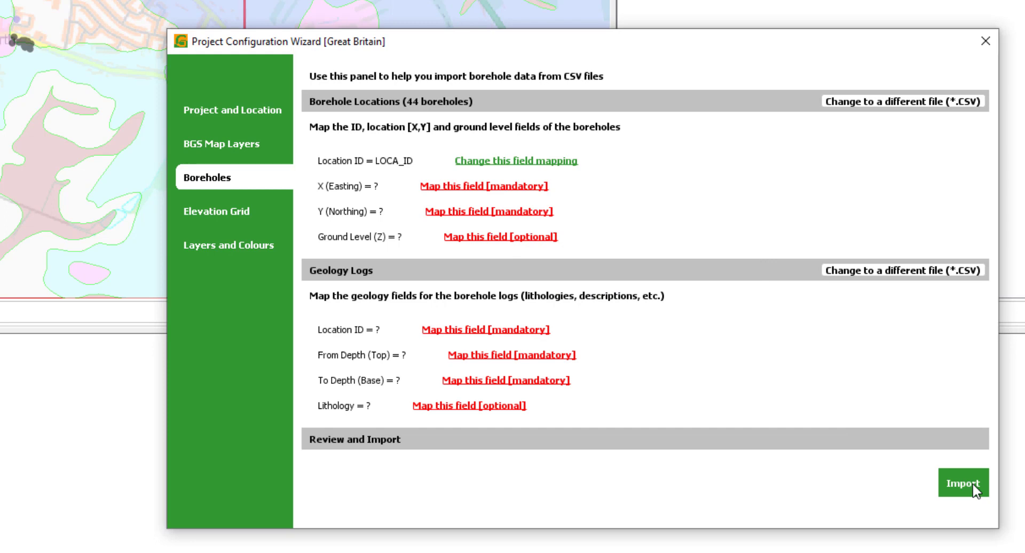
{"action": "left_click", "coordinate": [224, 207]}
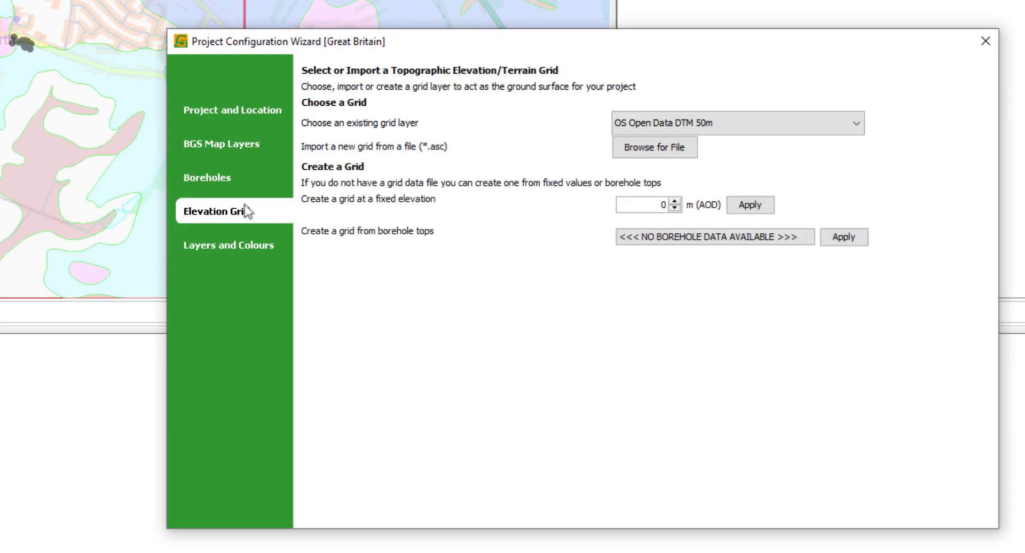
{"action": "left_click", "coordinate": [857, 128]}
{"action": "left_click", "coordinate": [922, 176]}
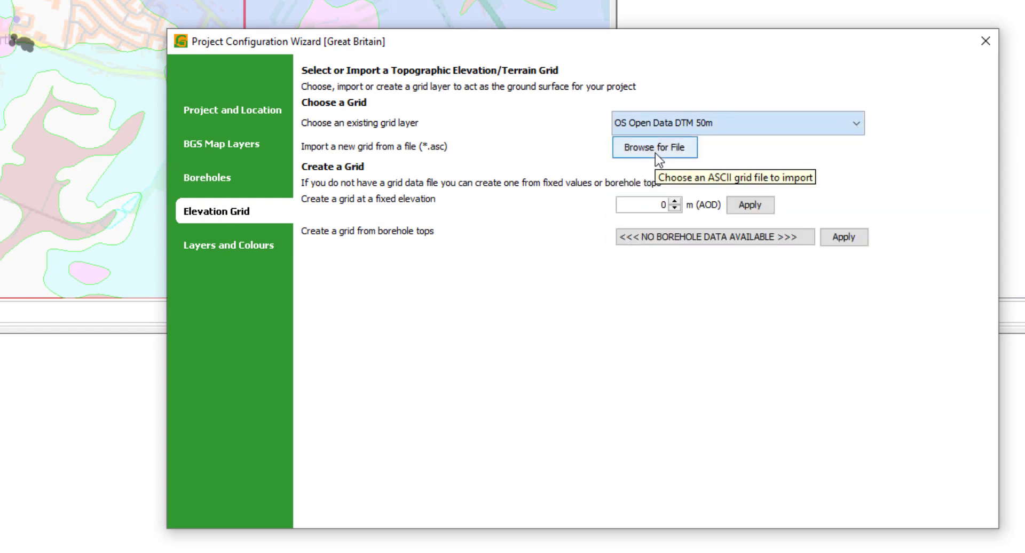
{"action": "double_click", "coordinate": [645, 210]}
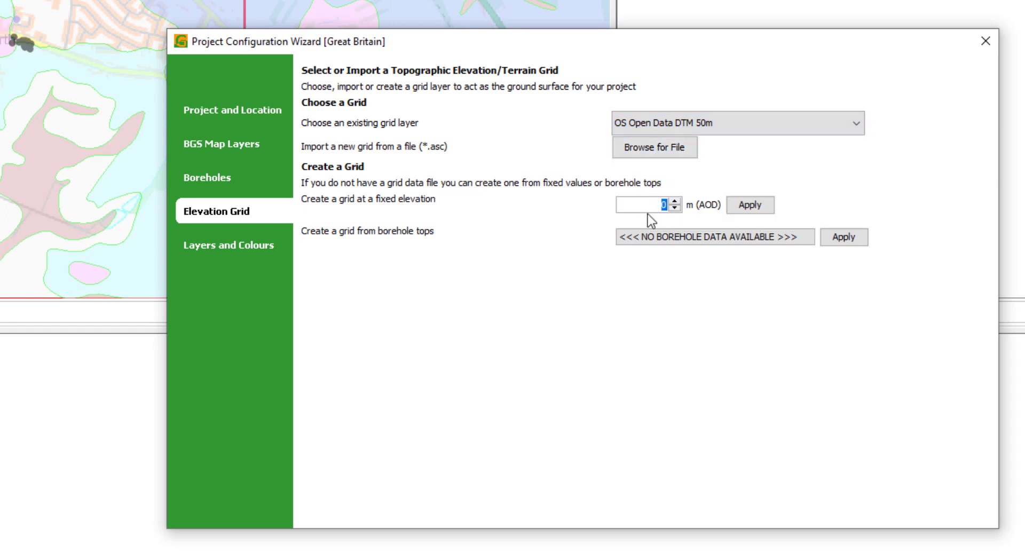
{"action": "left_click", "coordinate": [659, 205]}
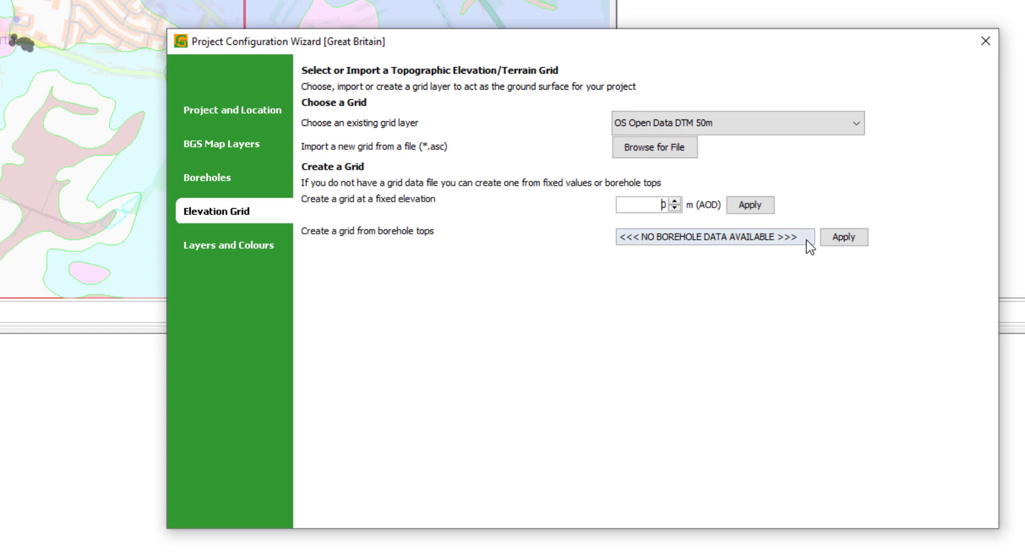
- Add a new layer code named "Layer code a" with a red colour and save it
{"action": "left_click", "coordinate": [246, 244]}
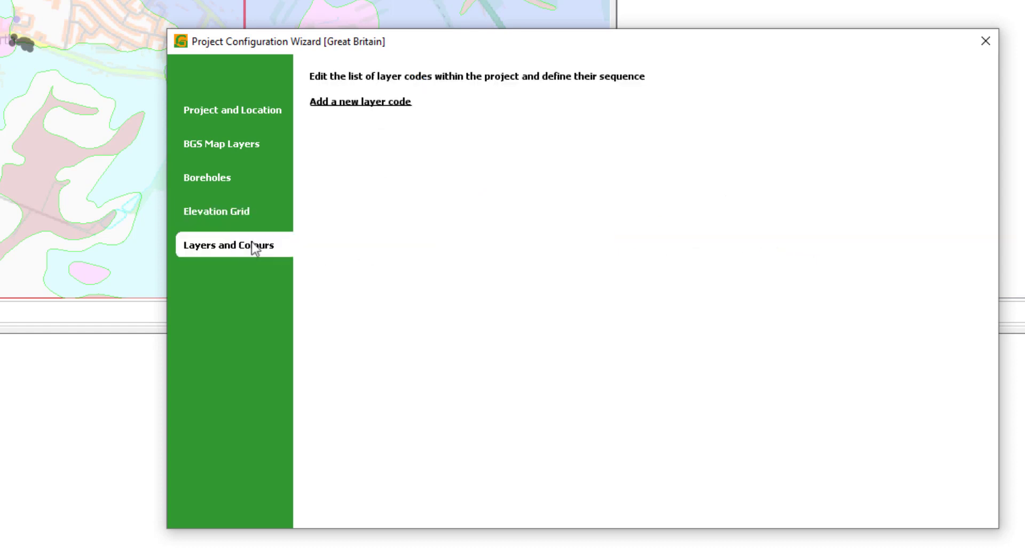
{"action": "left_click", "coordinate": [388, 104]}
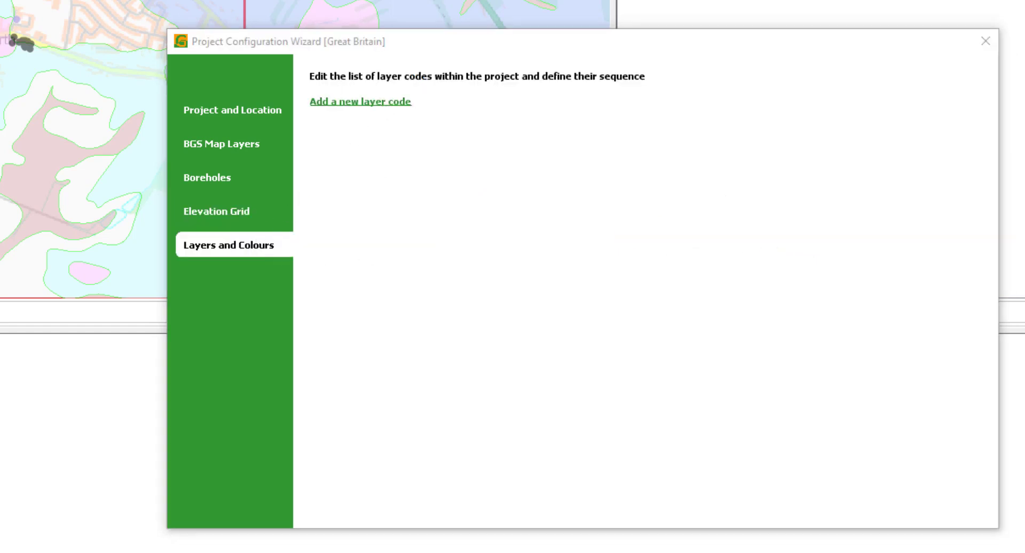
{"action": "type", "text": "L"}
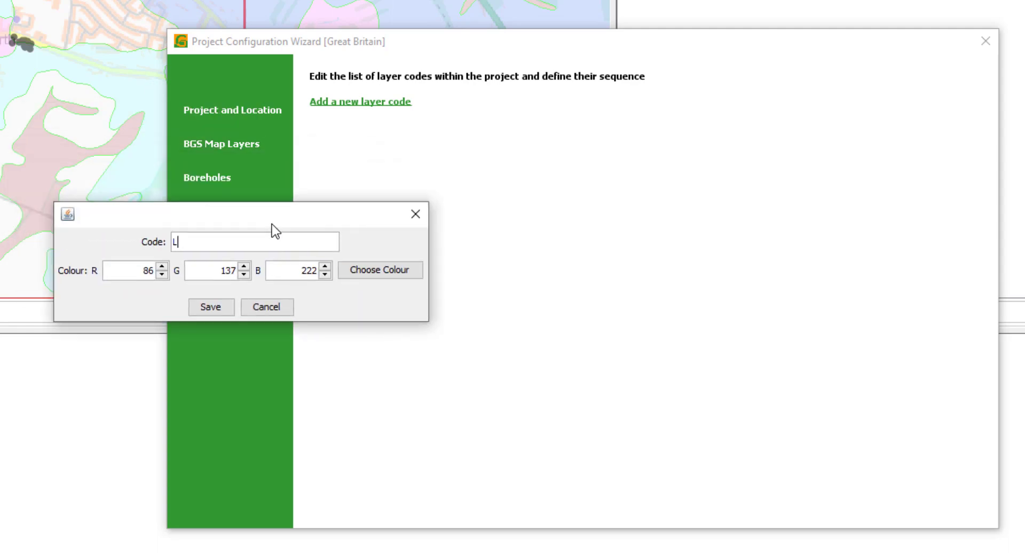
{"action": "type", "text": "ayer code a"}
{"action": "left_click", "coordinate": [366, 271]}
{"action": "left_click", "coordinate": [359, 241]}
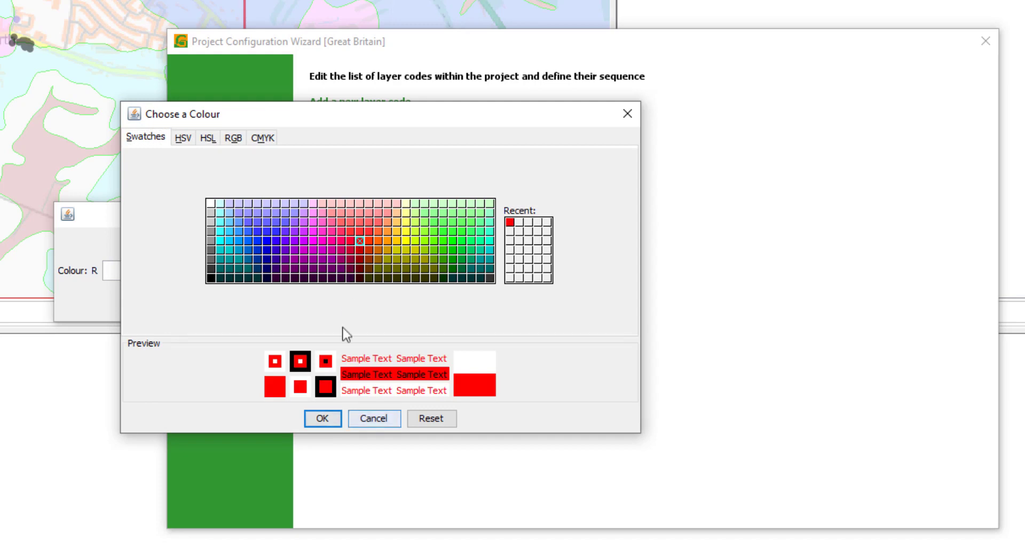
{"action": "left_click", "coordinate": [325, 418]}
{"action": "left_click", "coordinate": [209, 307]}
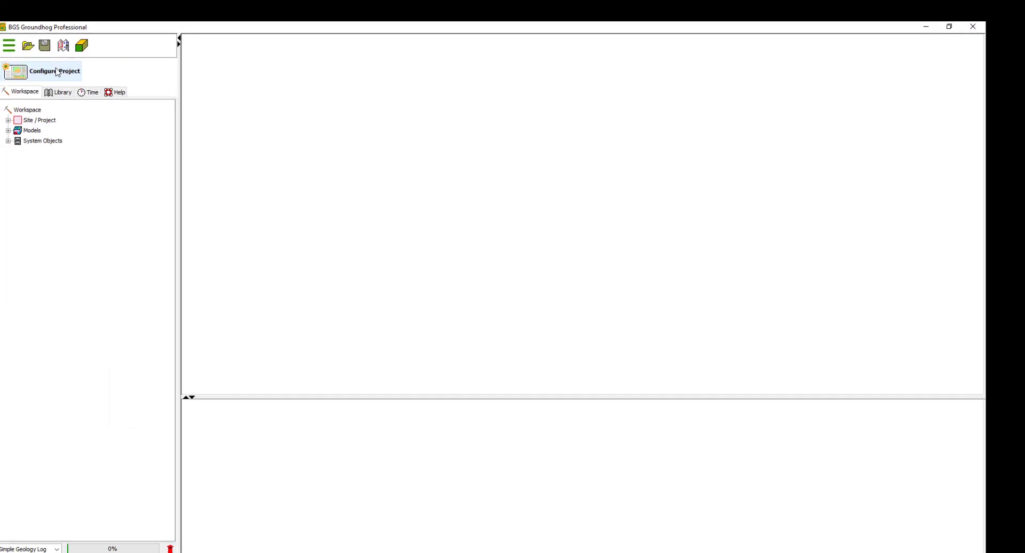
- Configure a standard project with a bounding box from 0 to 1,000 in X and Y, and maximise the project map
{"action": "left_click", "coordinate": [60, 73]}
{"action": "left_click", "coordinate": [428, 185]}
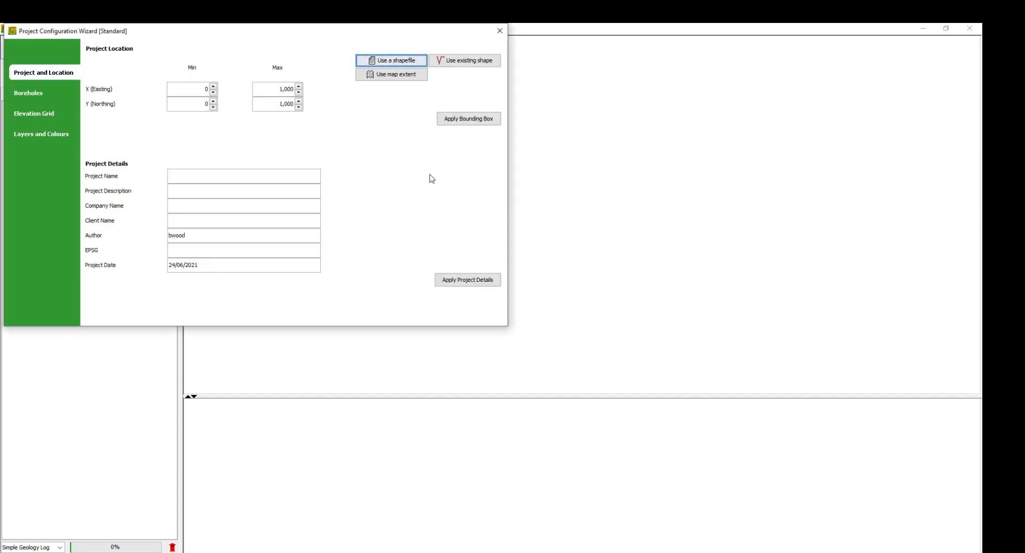
{"action": "left_click", "coordinate": [463, 119]}
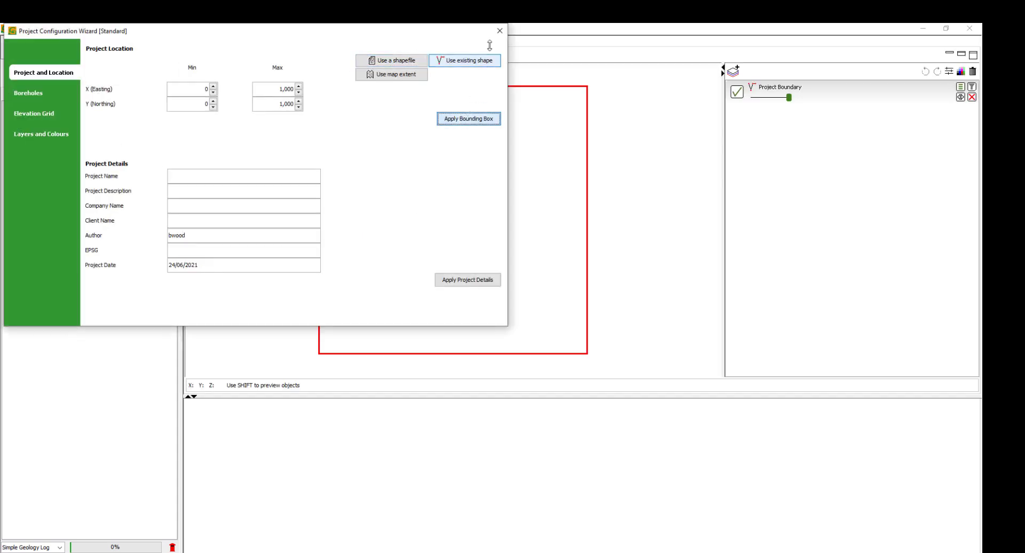
{"action": "left_click", "coordinate": [500, 30]}
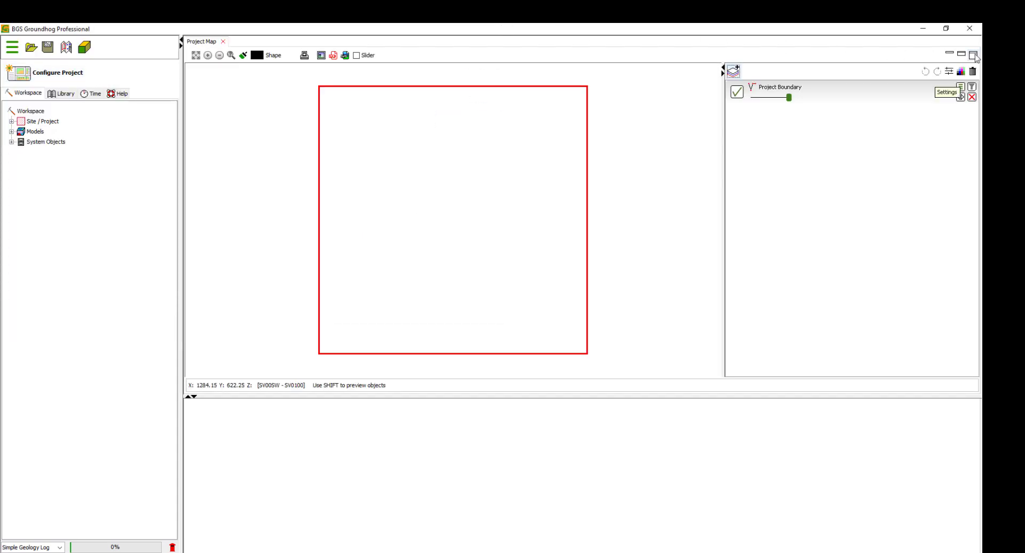
{"action": "left_click", "coordinate": [975, 56]}
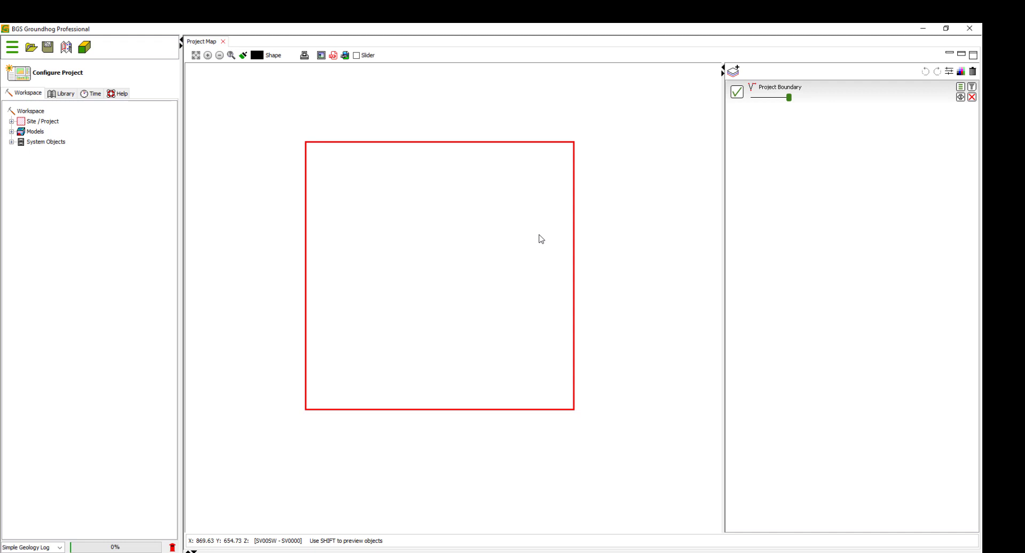
- Add a new shape layer named "Shapes" to the project map
{"action": "right_click", "coordinate": [778, 135]}
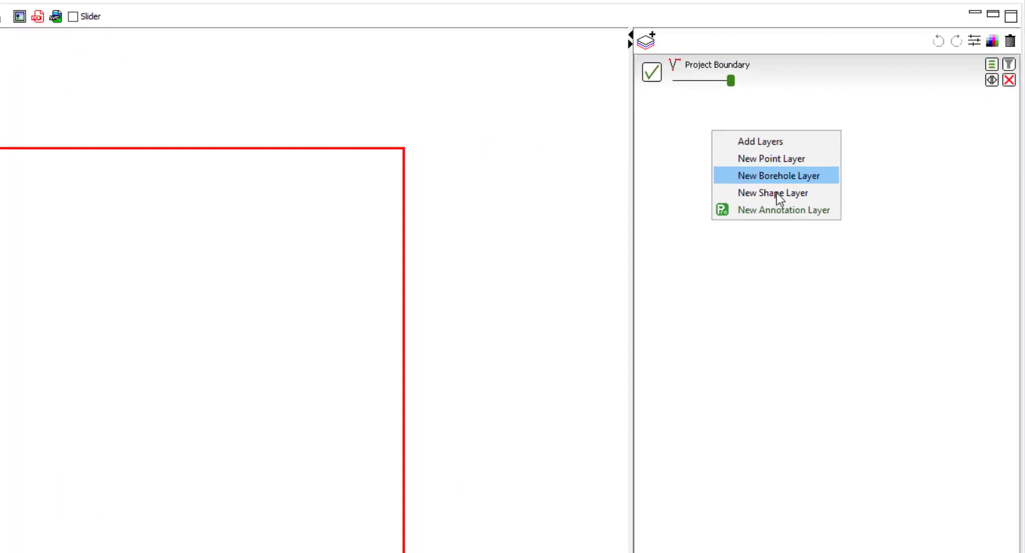
{"action": "left_click", "coordinate": [777, 194]}
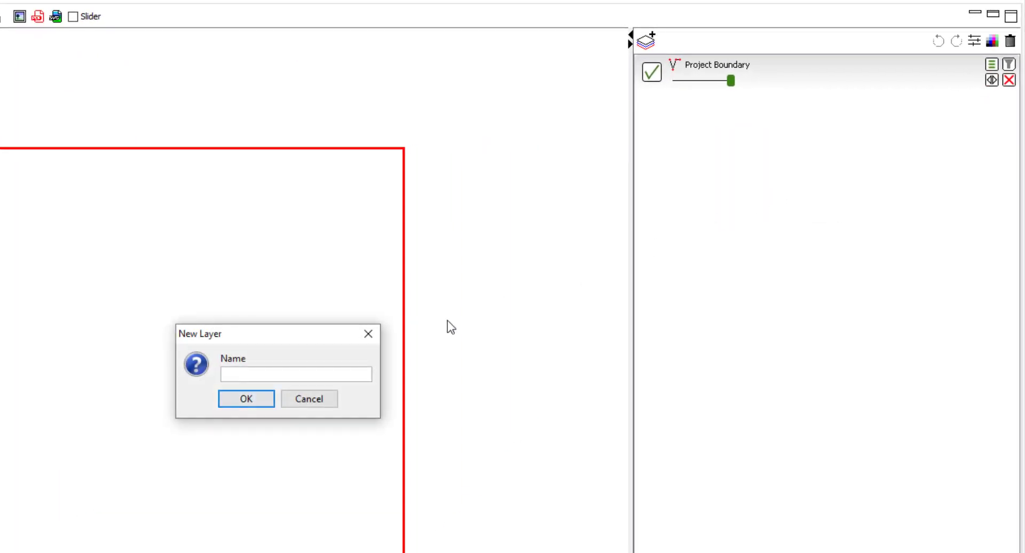
{"action": "type", "text": "Shapes"}
{"action": "key", "text": "Return"}
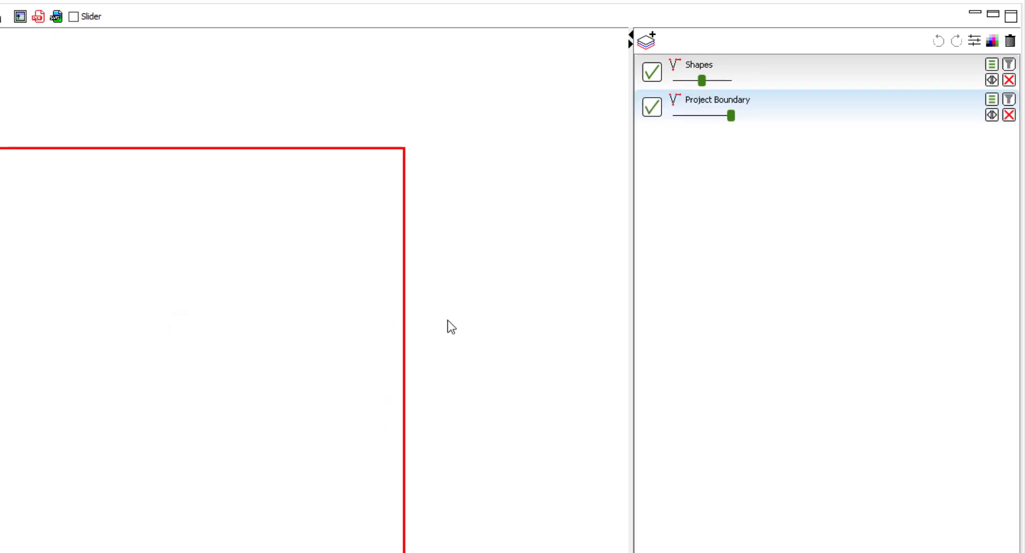
- Raise the Shapes layer's opacity to maximum and make the layer active for drawing
{"action": "scroll", "coordinate": [386, 244], "scroll_direction": "up", "scroll_amount": 1}
{"action": "left_click_drag", "start_coordinate": [381, 244], "coordinate": [346, 227]}
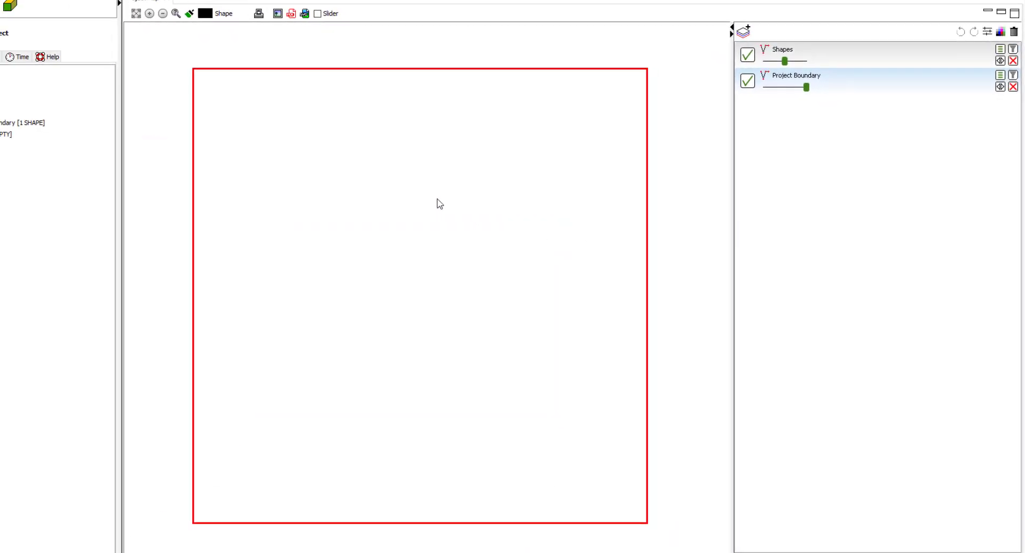
{"action": "left_click_drag", "start_coordinate": [784, 61], "coordinate": [806, 61]}
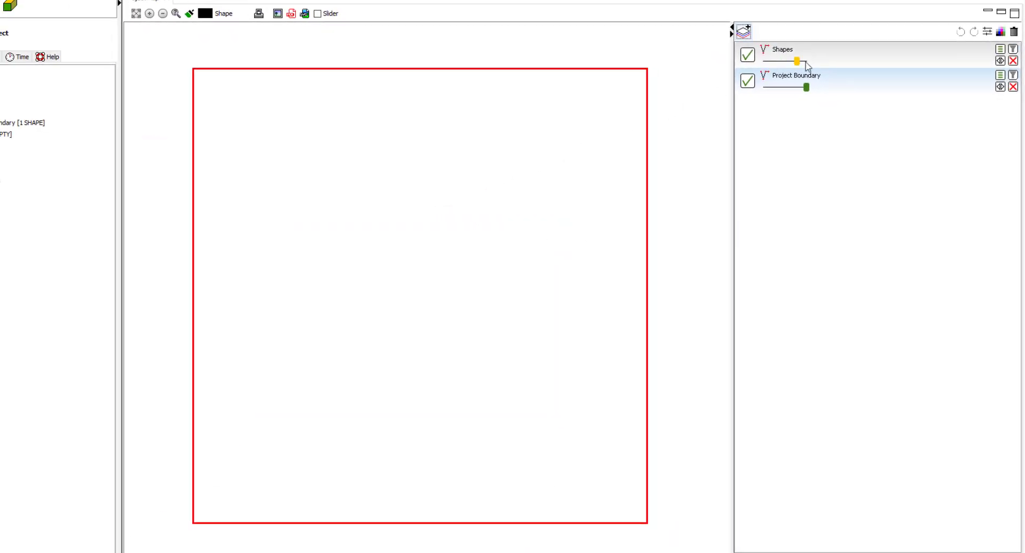
{"action": "left_click", "coordinate": [874, 62]}
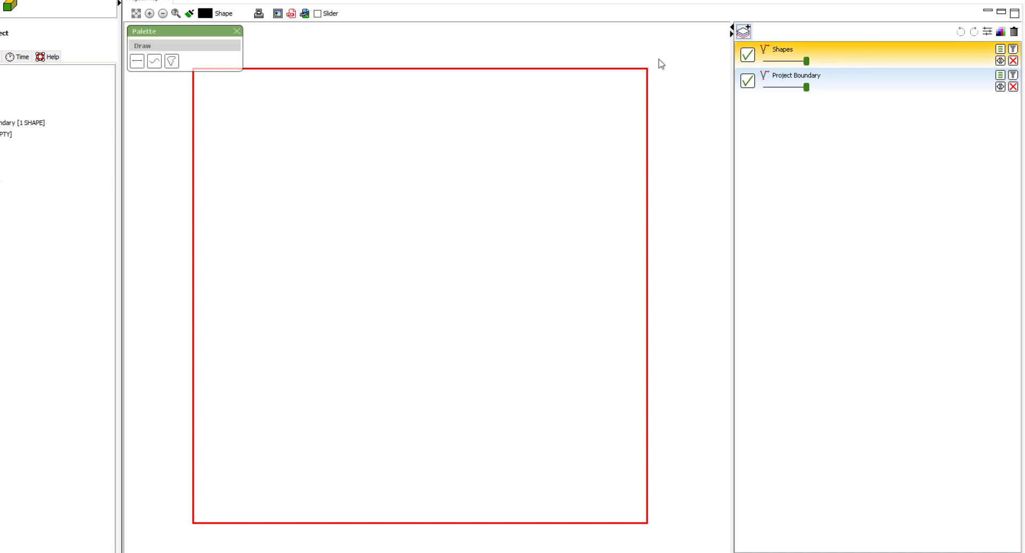
- Draw two freehand curved lines inside the project boundary, one across its upper part and one descending through the centre
{"action": "left_click", "coordinate": [155, 61]}
{"action": "mouse_move", "coordinate": [286, 116]}
{"action": "left_mouse_down"}
{"action": "mouse_move", "coordinate": [409, 117]}
{"action": "mouse_move", "coordinate": [522, 169]}
{"action": "left_mouse_up"}
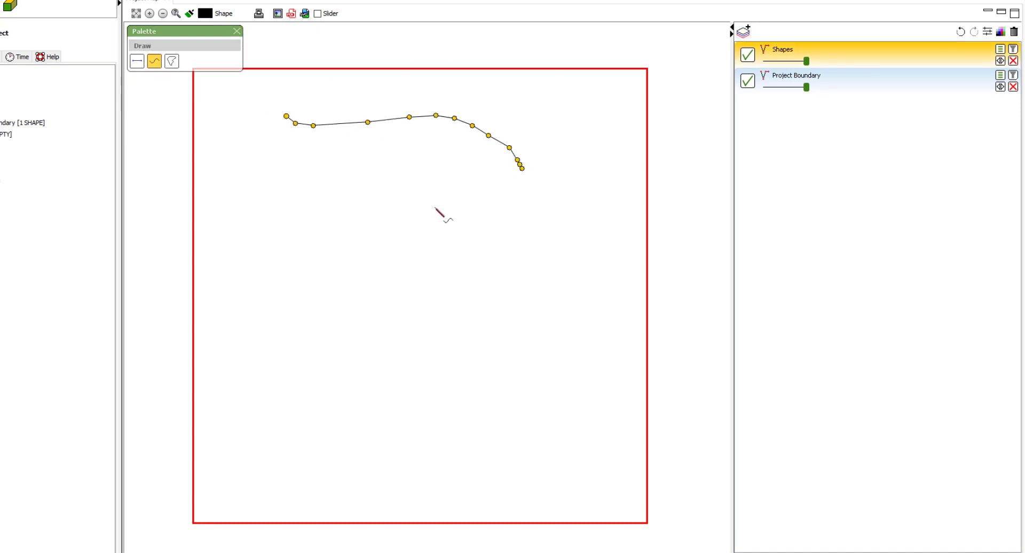
{"action": "left_click_drag", "start_coordinate": [425, 206], "coordinate": [529, 363]}
- Draw a closed five-cornered polygon in the lower-left part of the project area and leave the polygon tool
{"action": "left_click", "coordinate": [172, 61]}
{"action": "left_click", "coordinate": [172, 62]}
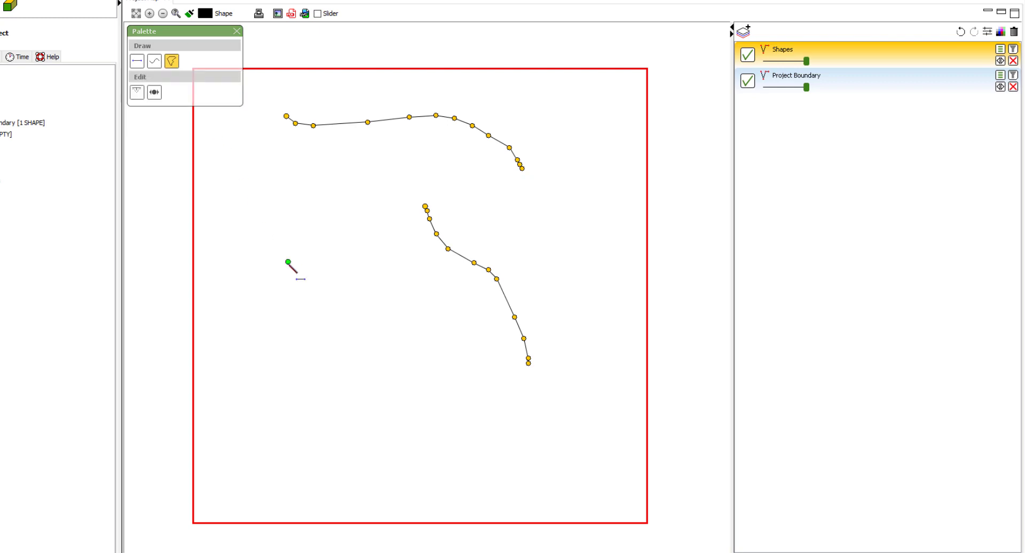
{"action": "left_click", "coordinate": [232, 368]}
{"action": "left_click", "coordinate": [344, 440]}
{"action": "left_click", "coordinate": [373, 394]}
{"action": "double_click", "coordinate": [331, 283]}
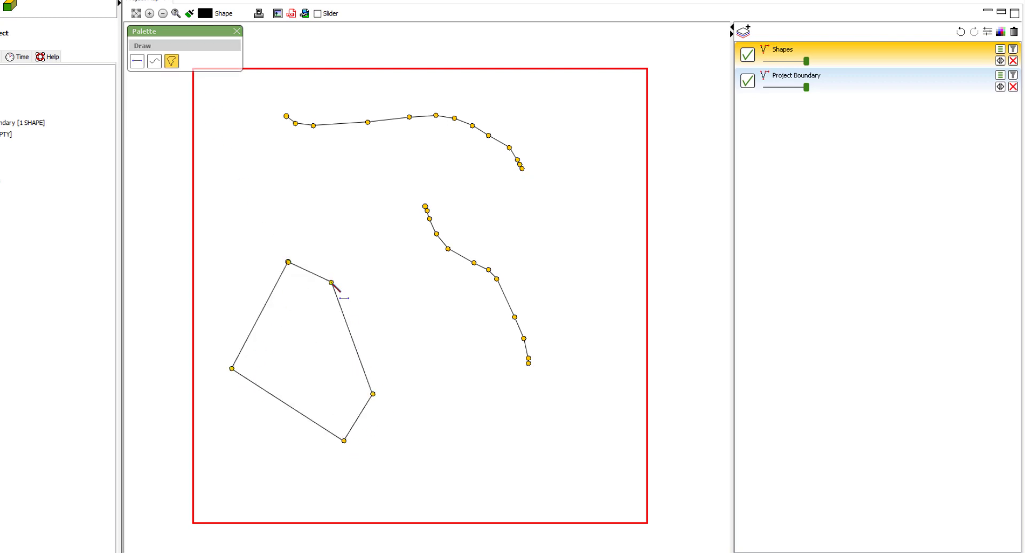
{"action": "left_click", "coordinate": [172, 62]}
- Style the central curved line with a dashed line style and a line weight of 4
{"action": "left_click", "coordinate": [459, 254]}
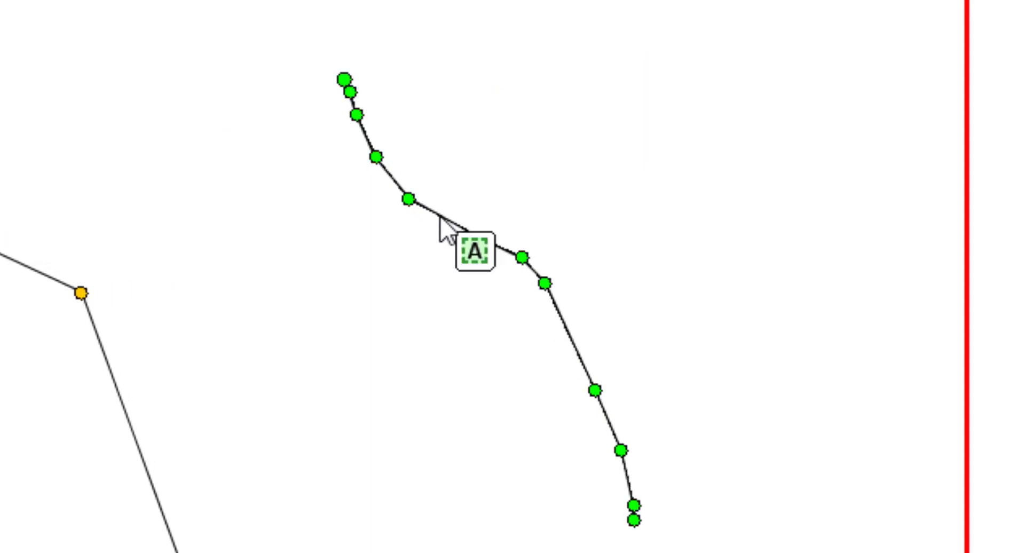
{"action": "right_click", "coordinate": [430, 213]}
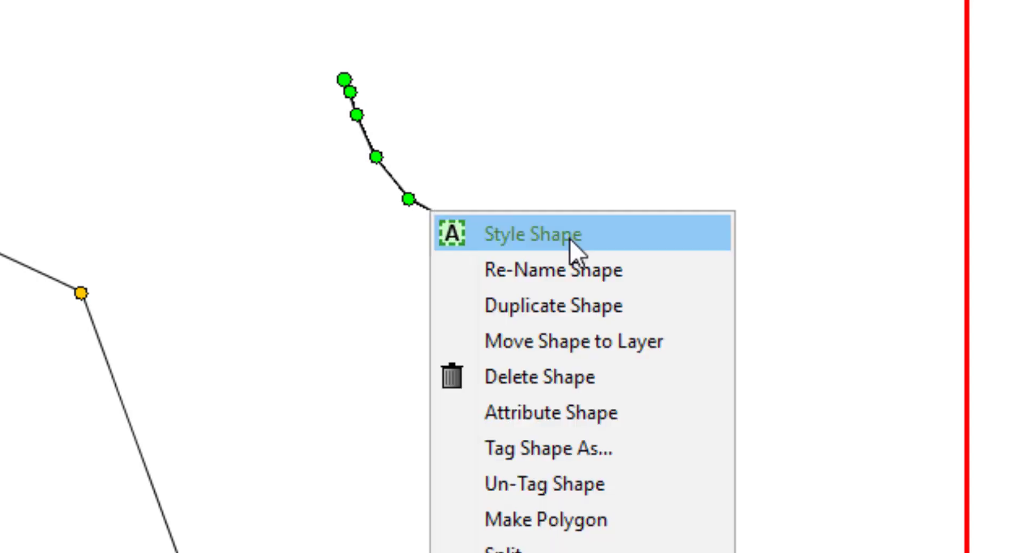
{"action": "left_click", "coordinate": [510, 232]}
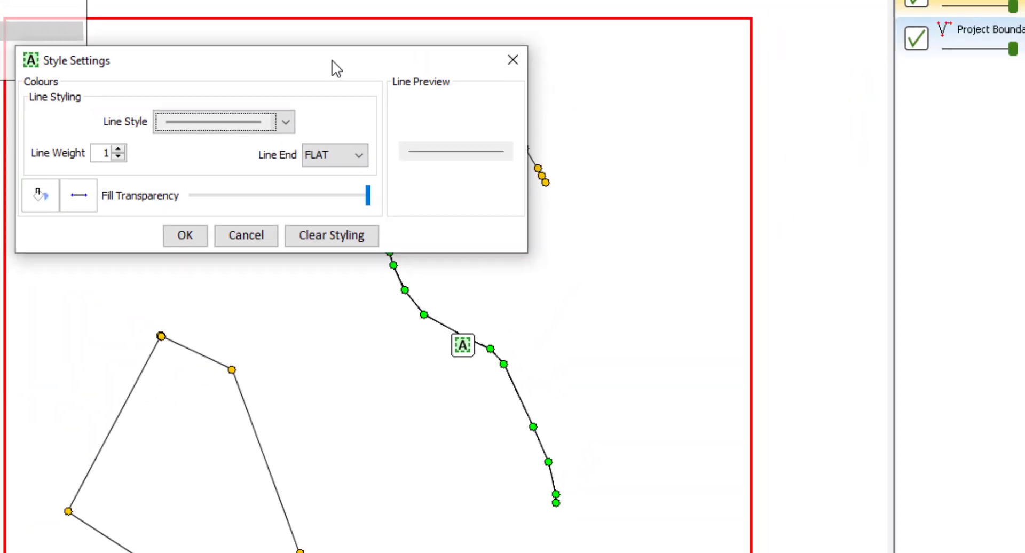
{"action": "left_click_drag", "start_coordinate": [332, 61], "coordinate": [576, 237]}
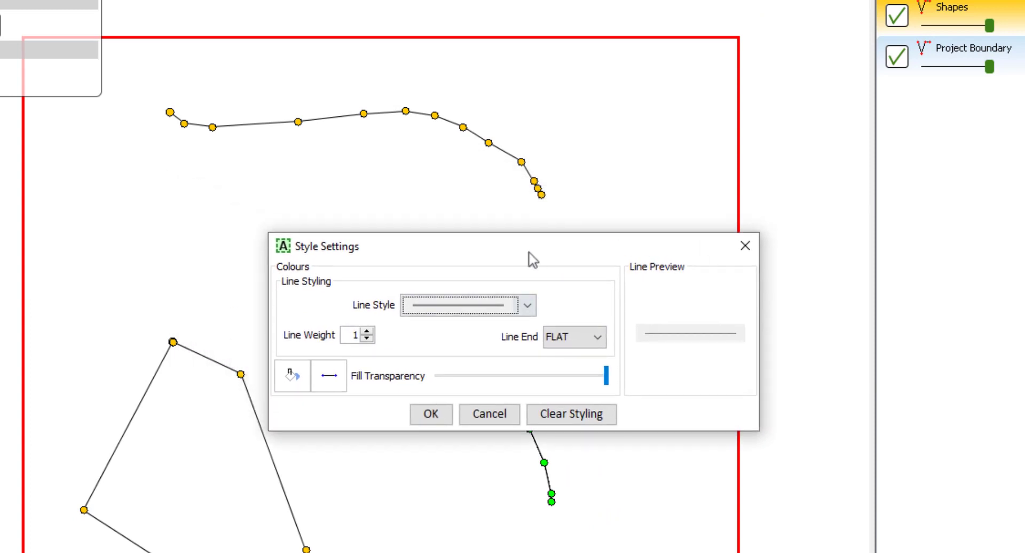
{"action": "left_click_drag", "start_coordinate": [529, 259], "coordinate": [698, 41]}
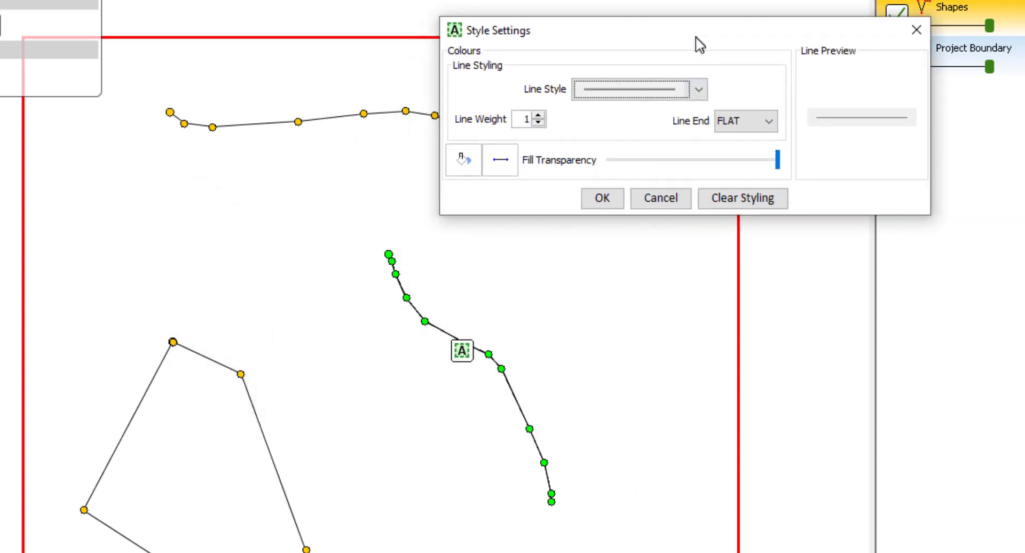
{"action": "left_click", "coordinate": [694, 90]}
{"action": "left_click", "coordinate": [647, 134]}
{"action": "left_click", "coordinate": [538, 116]}
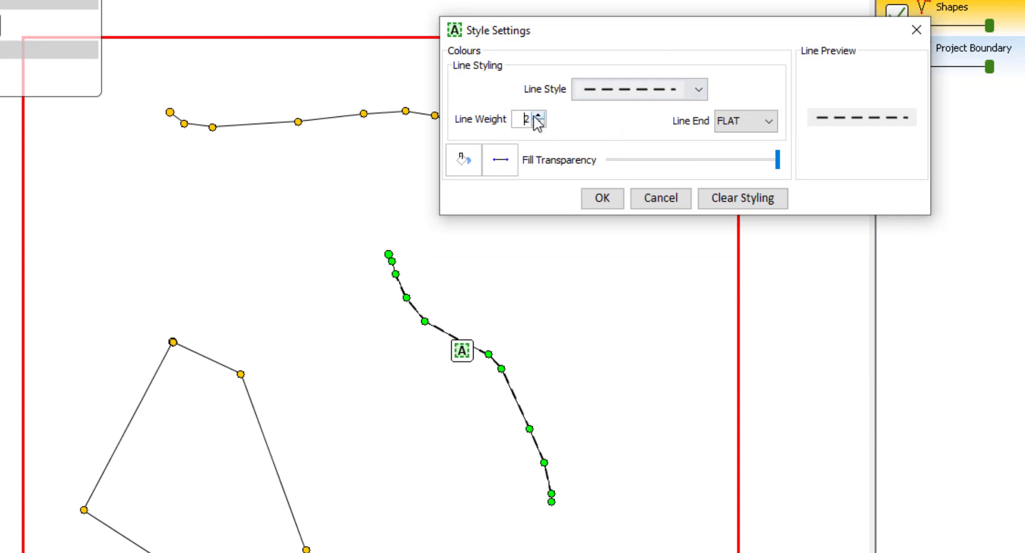
{"action": "left_click", "coordinate": [538, 115]}
{"action": "left_click", "coordinate": [539, 116]}
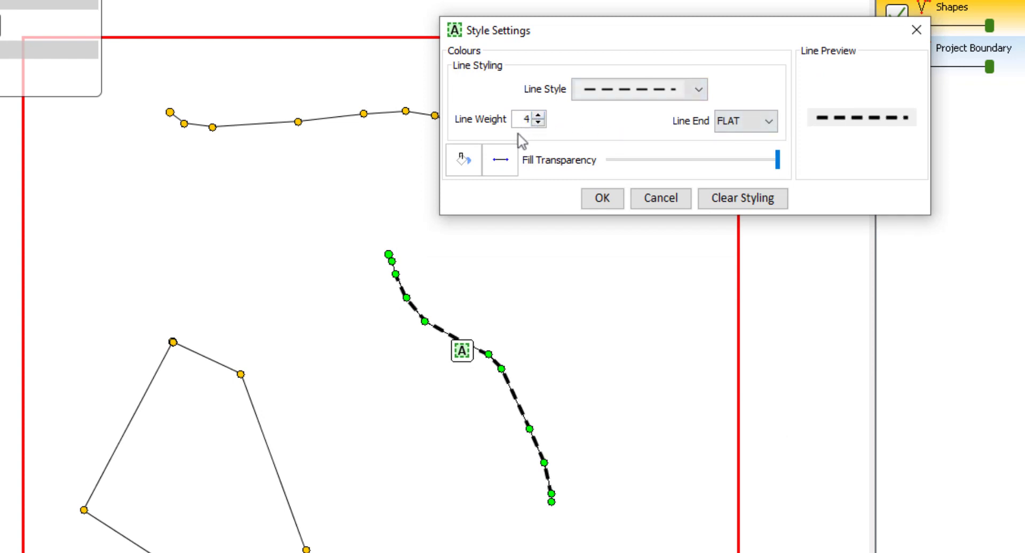
- Set the central line's colour to magenta, apply the styling and stop editing the Shapes layer
{"action": "left_click", "coordinate": [496, 169]}
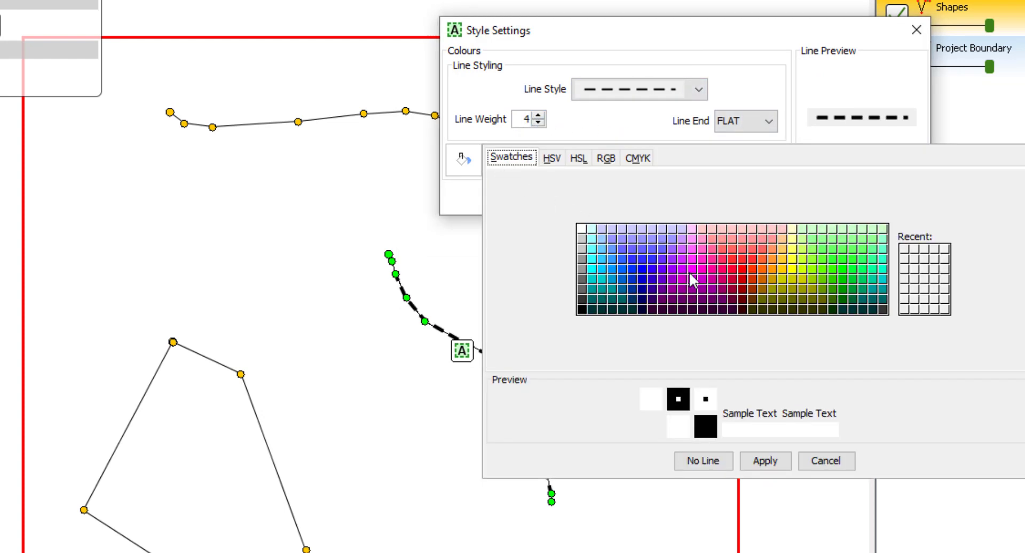
{"action": "left_click", "coordinate": [689, 272]}
{"action": "left_click", "coordinate": [774, 461]}
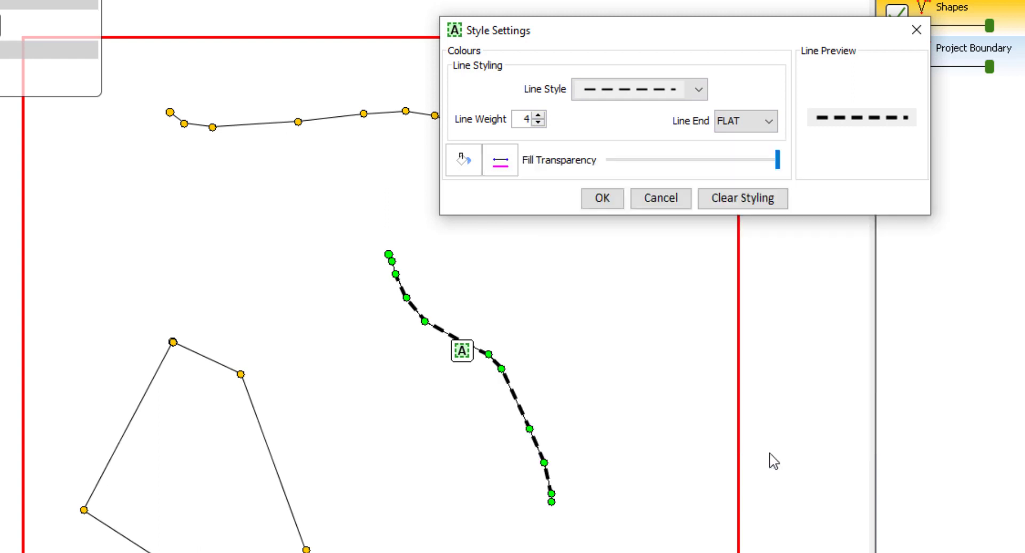
{"action": "left_click", "coordinate": [602, 198]}
{"action": "left_click", "coordinate": [1008, 57]}
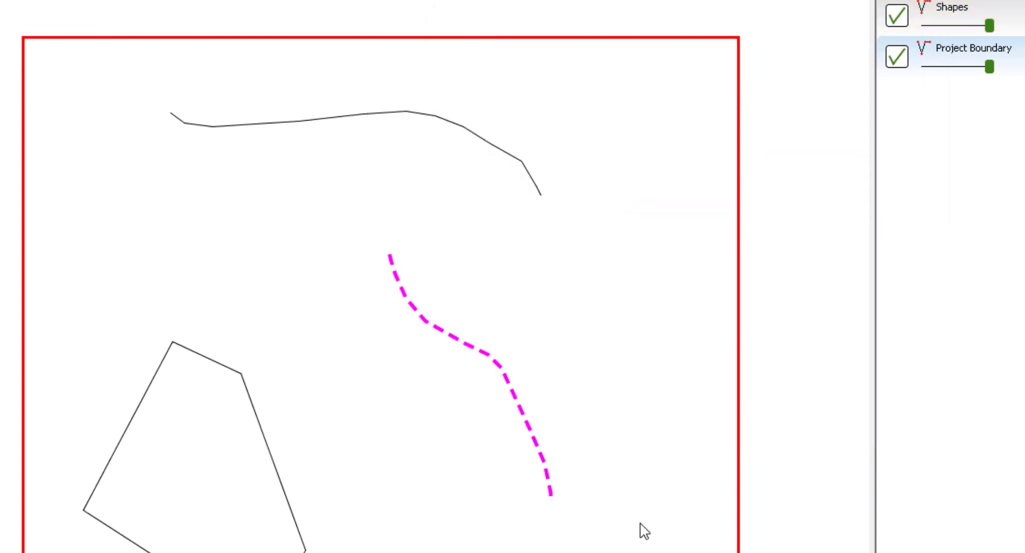
- Reactivate the Shapes layer and style the polygon with a light lavender fill and an increased line weight
{"action": "left_click", "coordinate": [972, 8]}
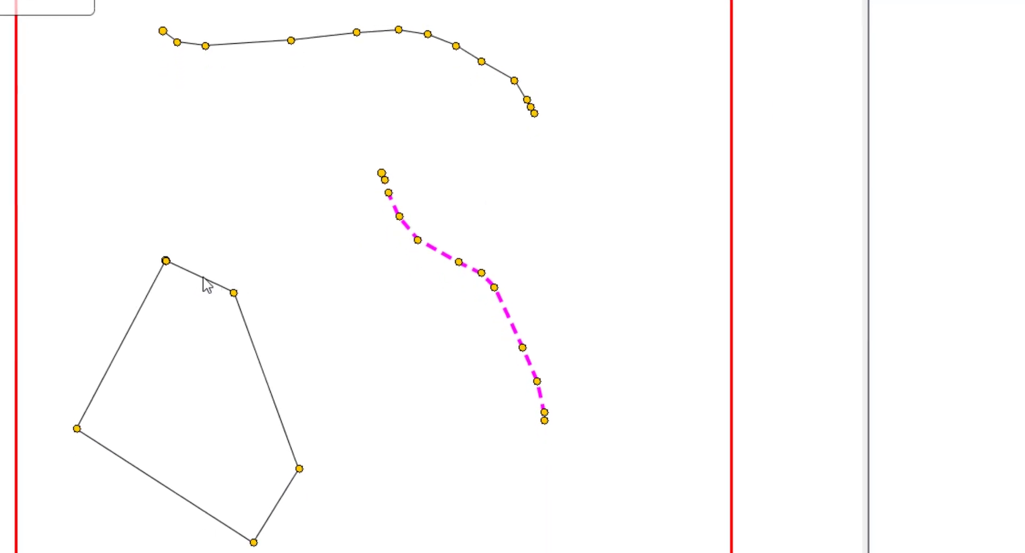
{"action": "left_click", "coordinate": [204, 279]}
{"action": "left_click", "coordinate": [222, 289]}
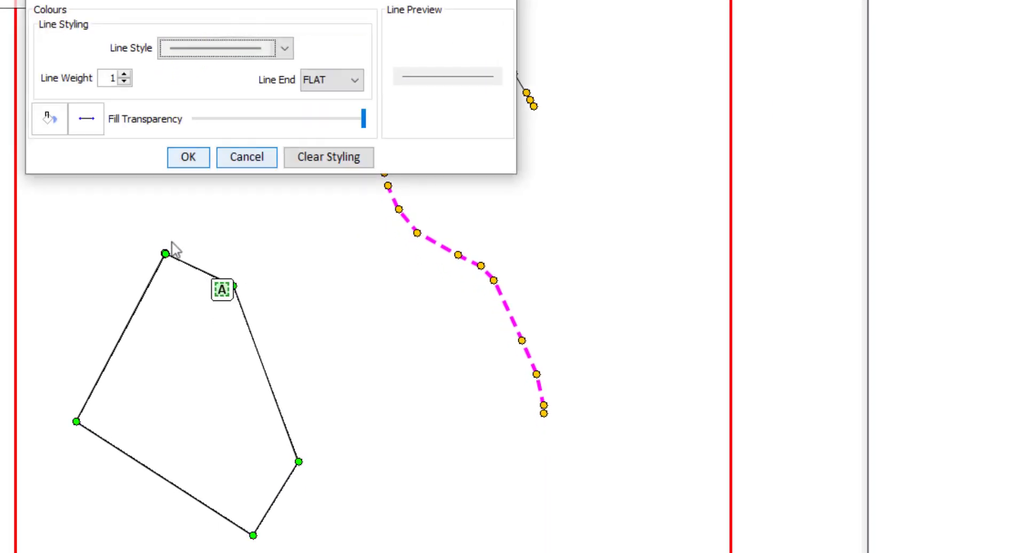
{"action": "left_click", "coordinate": [57, 122]}
{"action": "left_click", "coordinate": [222, 188]}
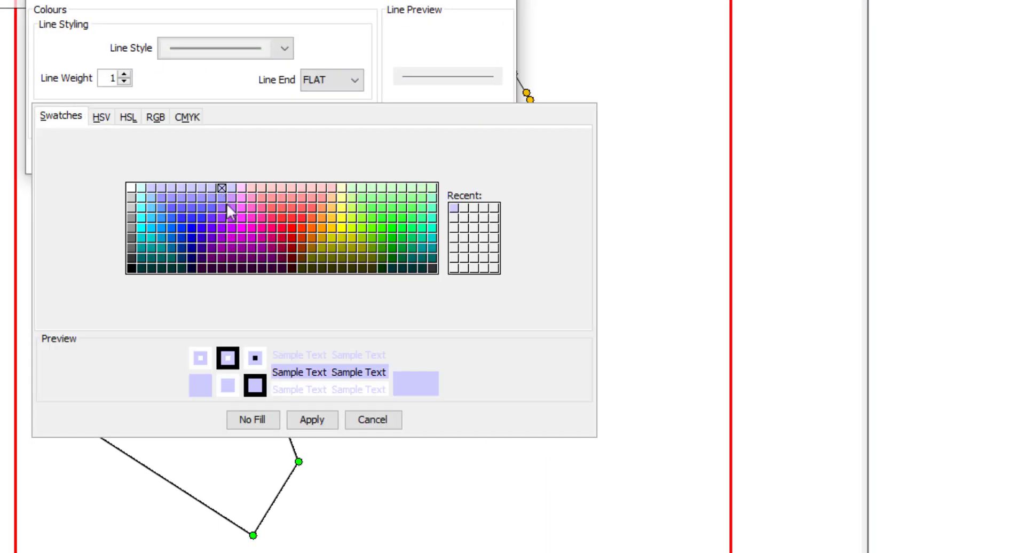
{"action": "left_click", "coordinate": [312, 420]}
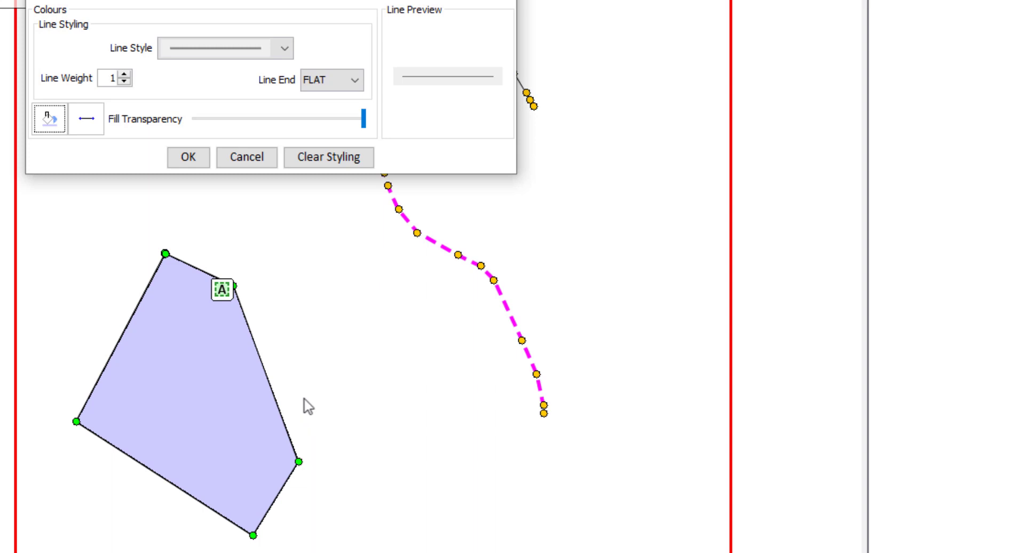
{"action": "left_click", "coordinate": [124, 75]}
{"action": "left_click", "coordinate": [124, 75]}
{"action": "left_click", "coordinate": [187, 160]}
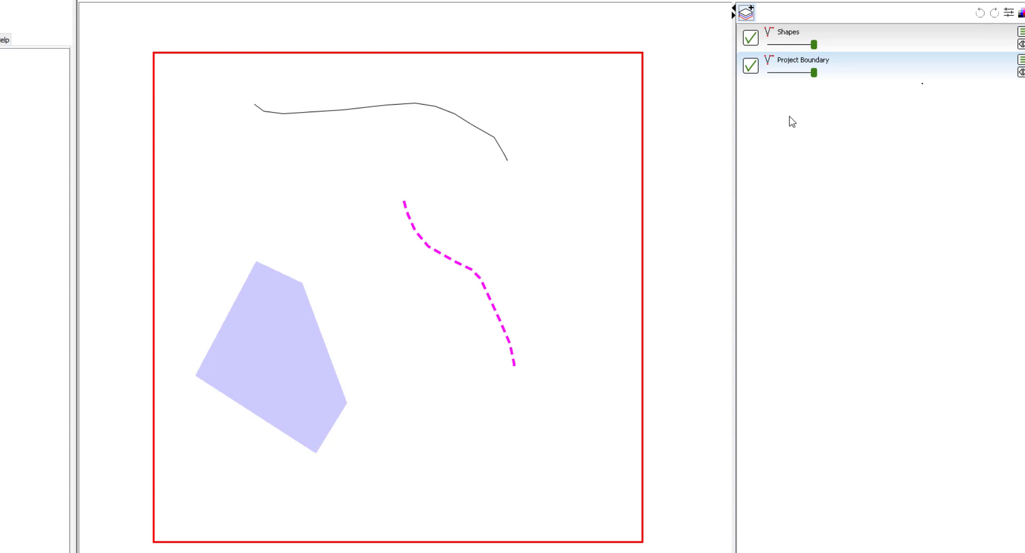
- Add a new annotation layer named "My annotations" to the project map
{"action": "right_click", "coordinate": [789, 116]}
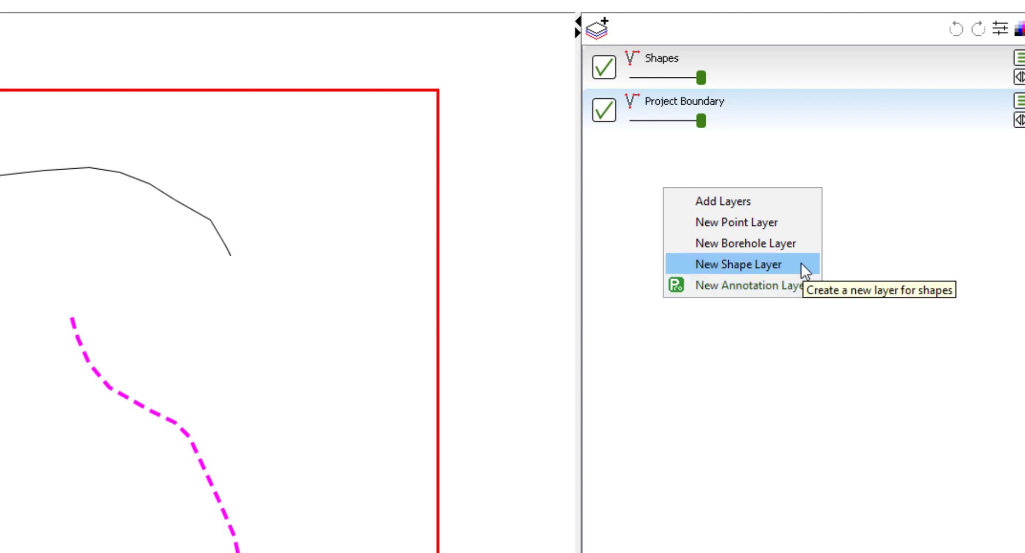
{"action": "key", "text": "Down"}
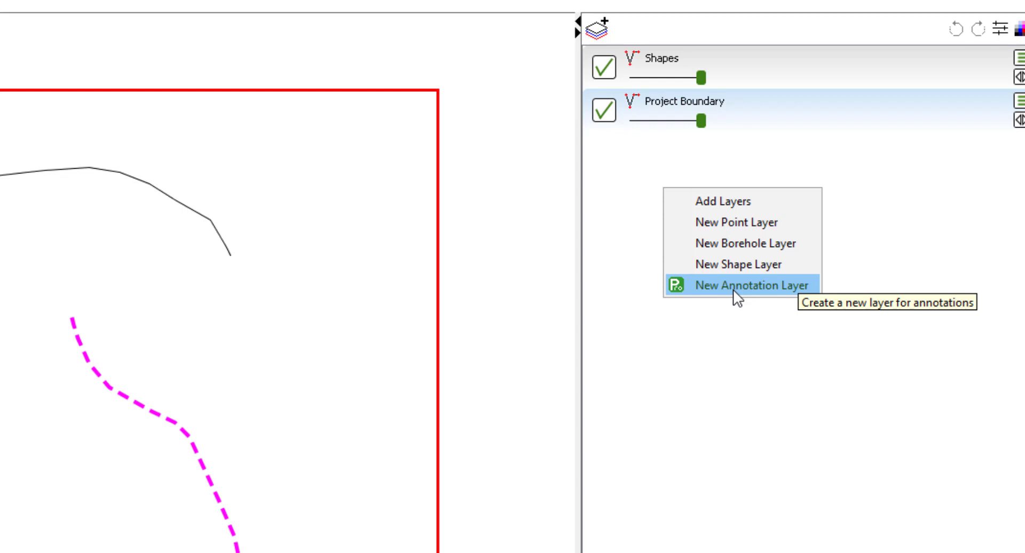
{"action": "left_click", "coordinate": [774, 285]}
{"action": "type", "text": "M"}
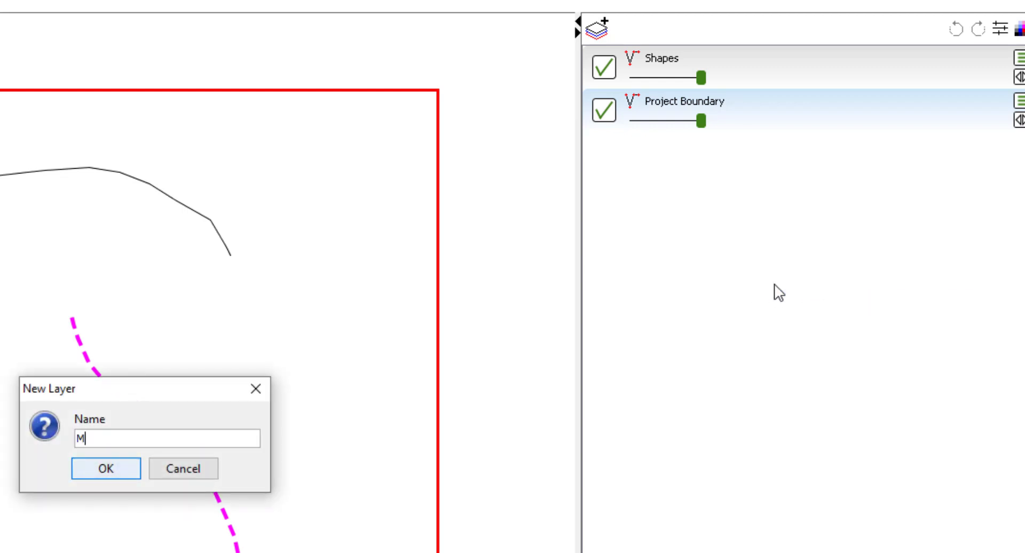
{"action": "type", "text": "y annotations"}
{"action": "key", "text": "Return"}
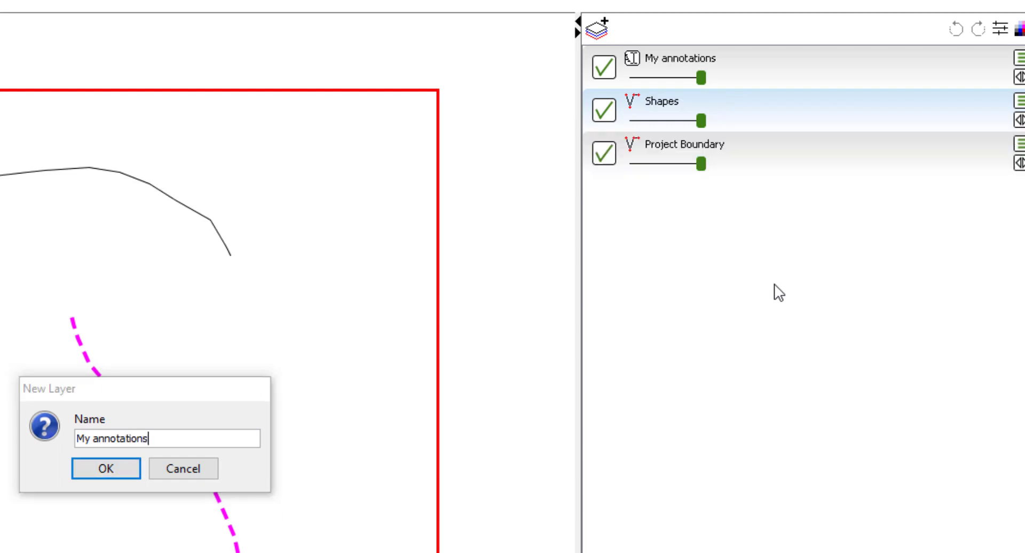
- Make the My annotations layer active, move its palette over the map and look through the available annotation tools
{"action": "left_click", "coordinate": [785, 60]}
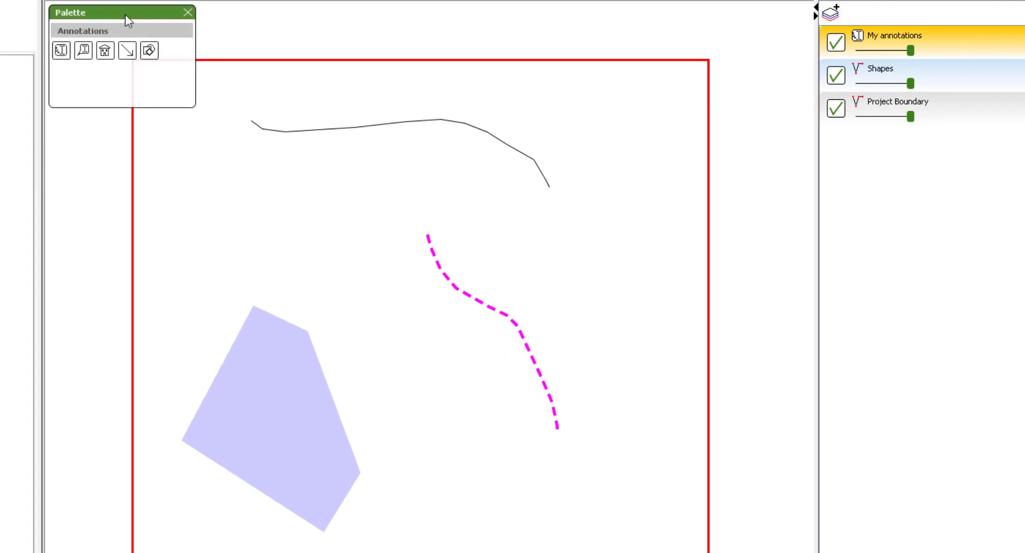
{"action": "left_click_drag", "start_coordinate": [129, 15], "coordinate": [394, 52]}
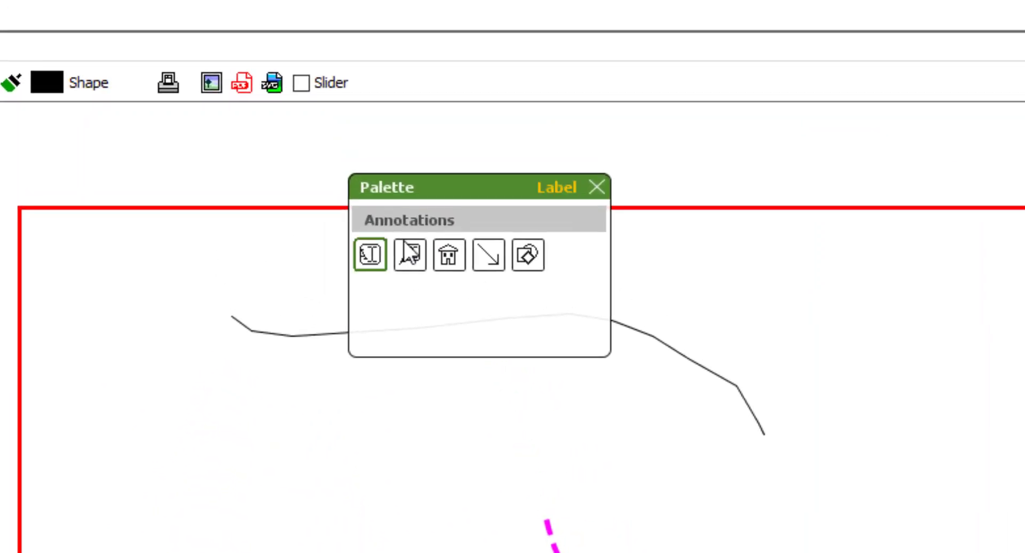
{"action": "left_click", "coordinate": [404, 242]}
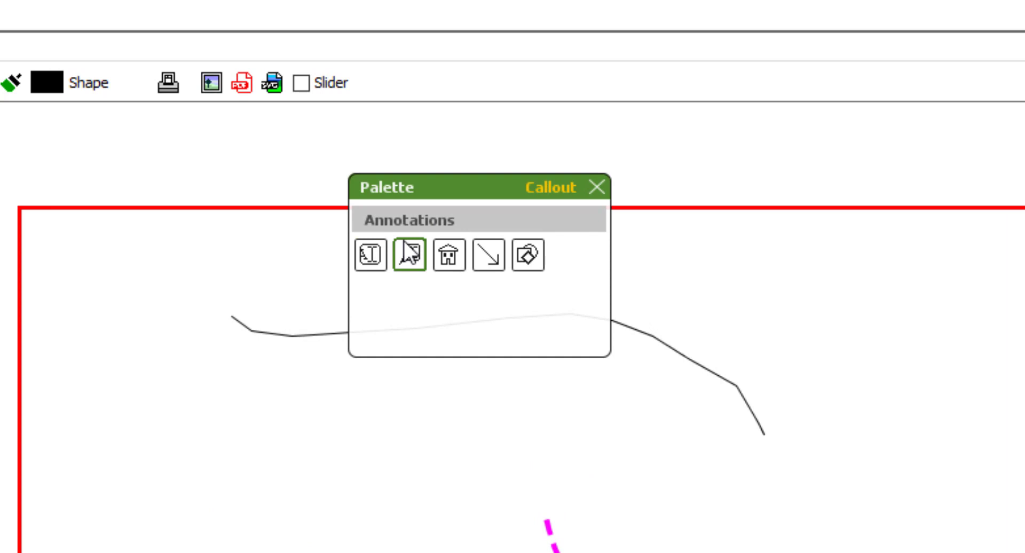
{"action": "key", "text": "Right"}
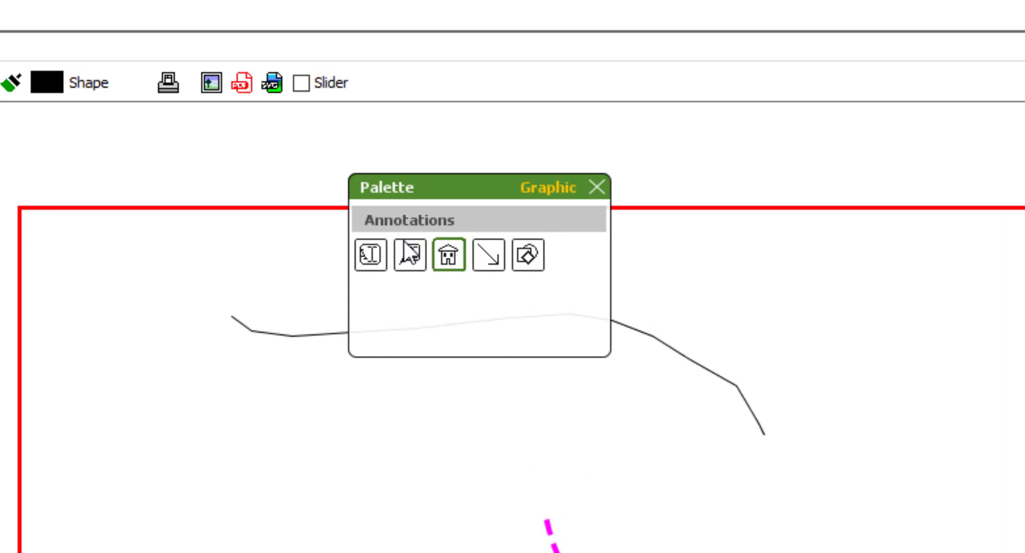
{"action": "key", "text": "Right"}
{"action": "key", "text": "Right"}
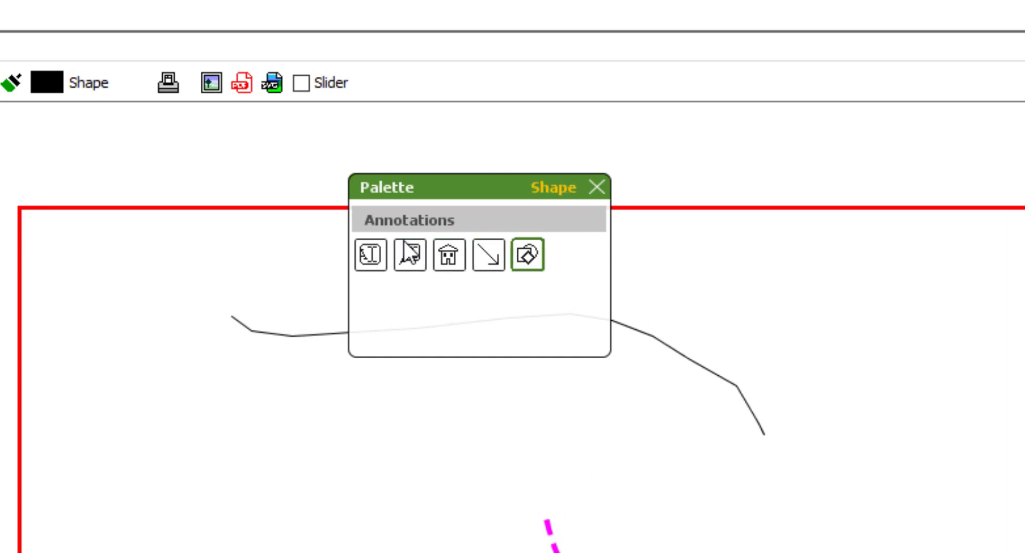
{"action": "key", "text": "Left"}
{"action": "key", "text": "Left"}
- Place a label annotation reading "My label" near the upper-left corner inside the project boundary
{"action": "left_click", "coordinate": [373, 252]}
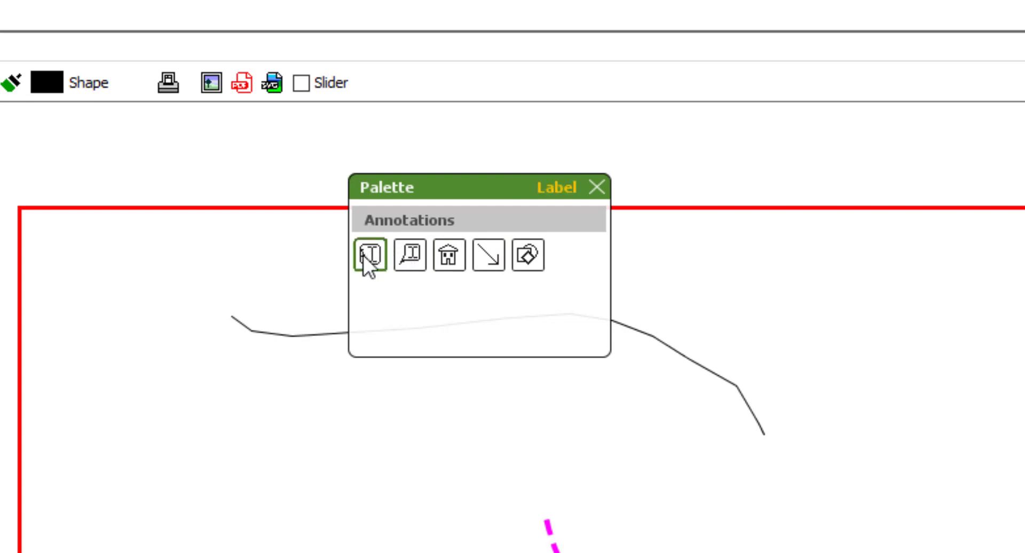
{"action": "left_click", "coordinate": [363, 255]}
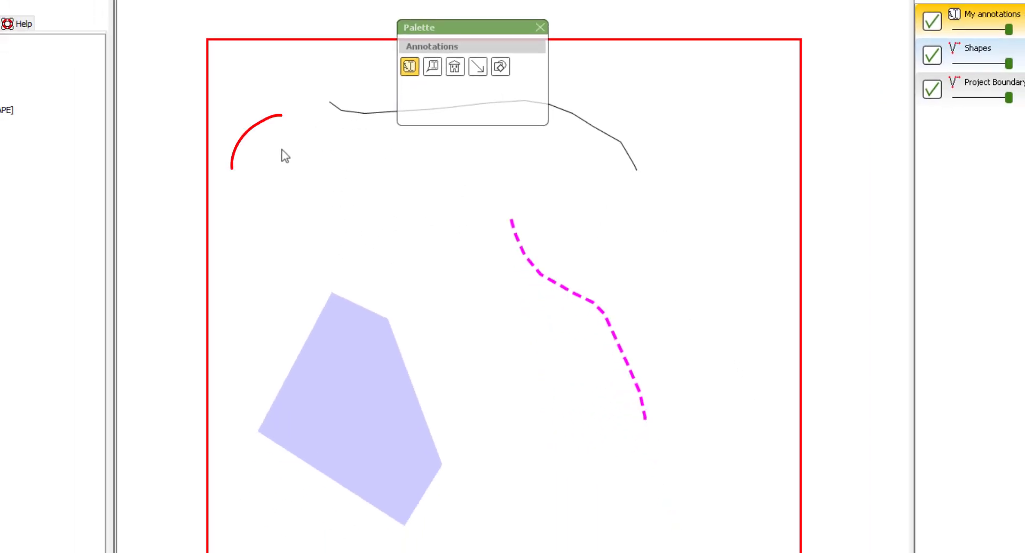
{"action": "left_click", "coordinate": [285, 156]}
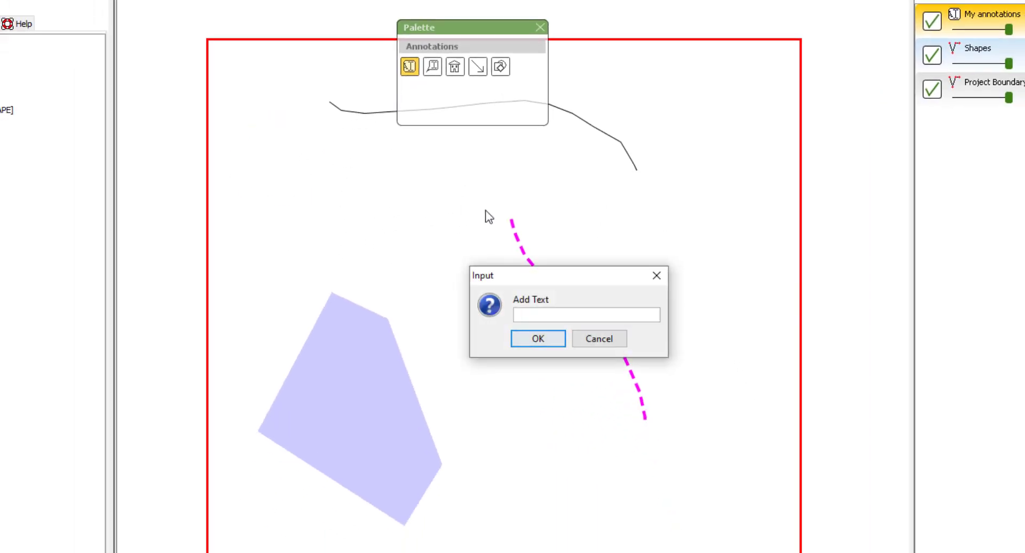
{"action": "type", "text": "My label"}
{"action": "left_click", "coordinate": [536, 338]}
- Add two more labels, "ahj hajk da" above the dashed magenta line and "asda sad" below it
{"action": "left_click", "coordinate": [479, 204]}
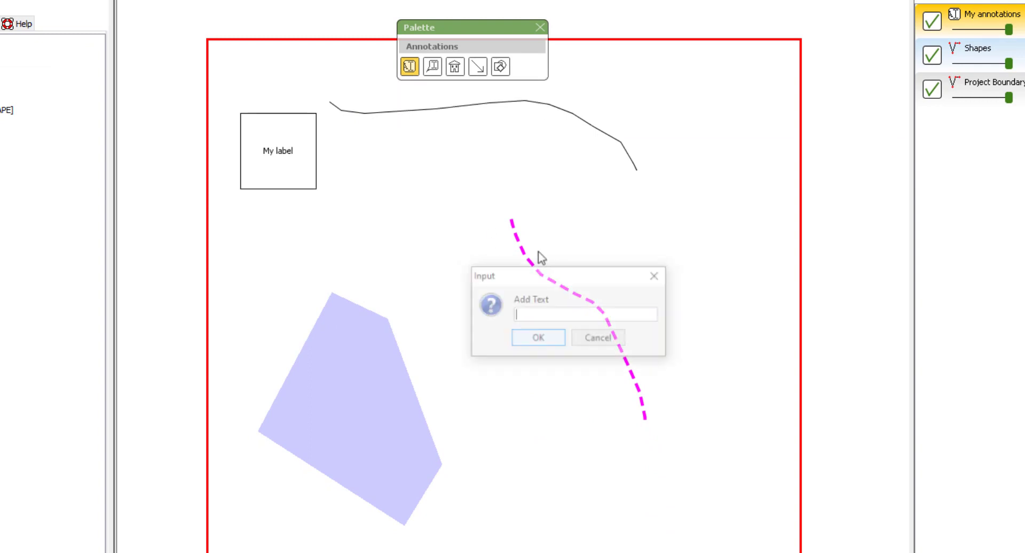
{"action": "type", "text": "ahj hajk da"}
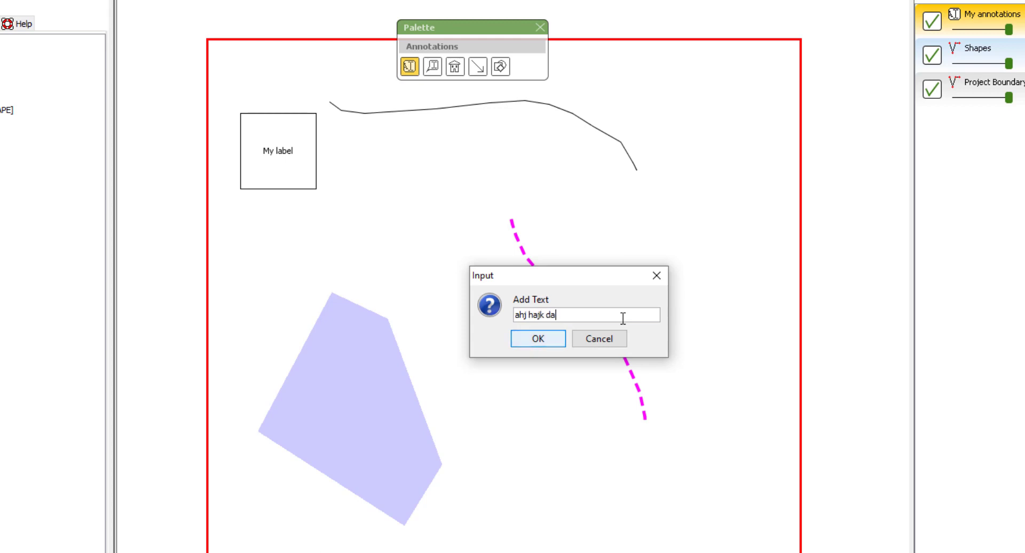
{"action": "left_click", "coordinate": [561, 344]}
{"action": "left_click", "coordinate": [579, 436]}
{"action": "type", "text": "as"}
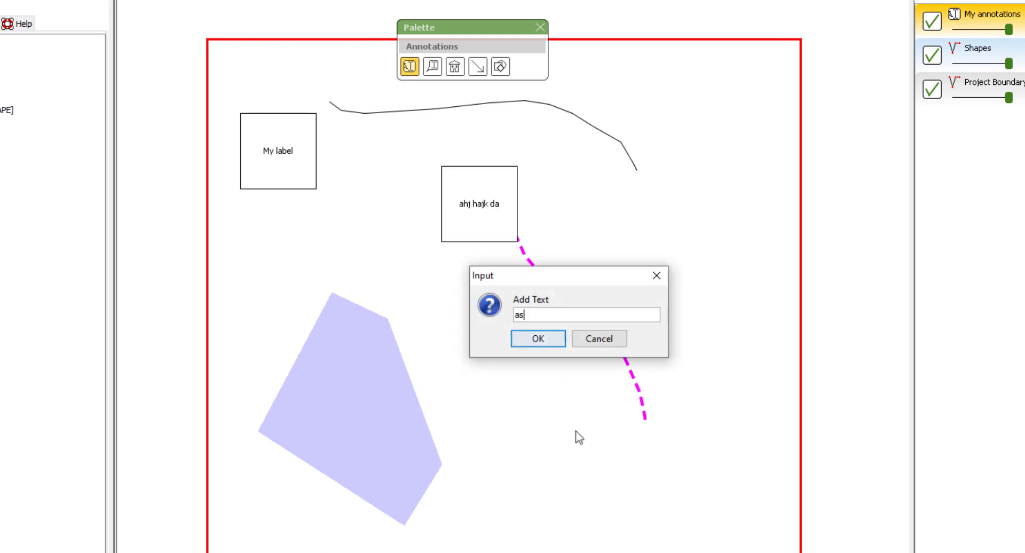
{"action": "type", "text": "da sad"}
{"action": "left_click", "coordinate": [549, 341]}
- Place a callout annotation reading "My callout" at the right-hand end of the black line
{"action": "left_click", "coordinate": [433, 68]}
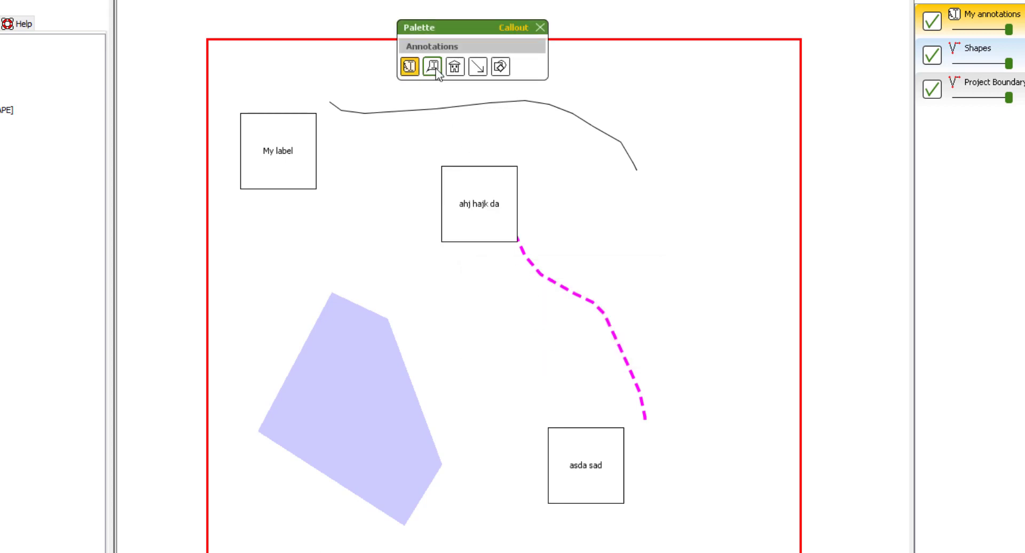
{"action": "left_click", "coordinate": [435, 70]}
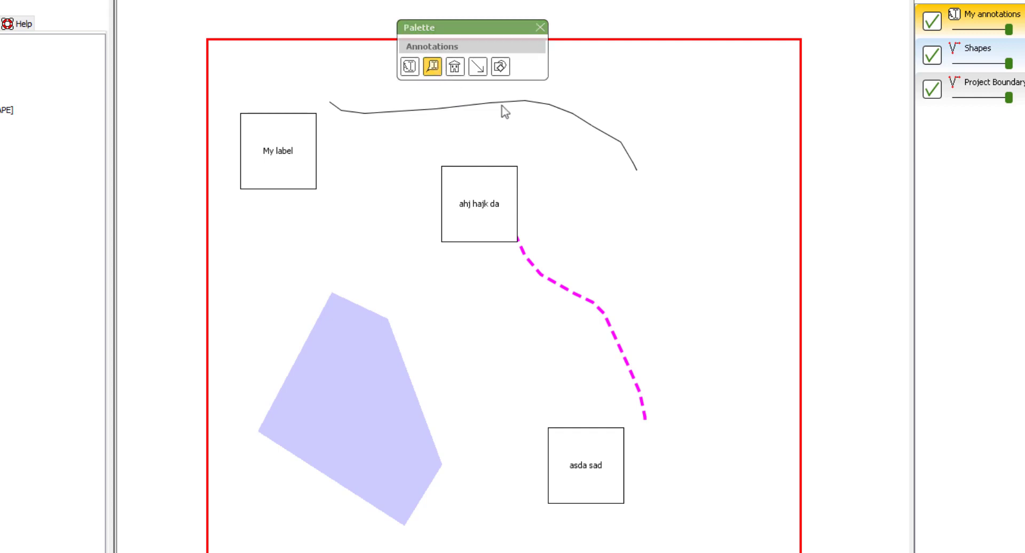
{"action": "left_click", "coordinate": [643, 187]}
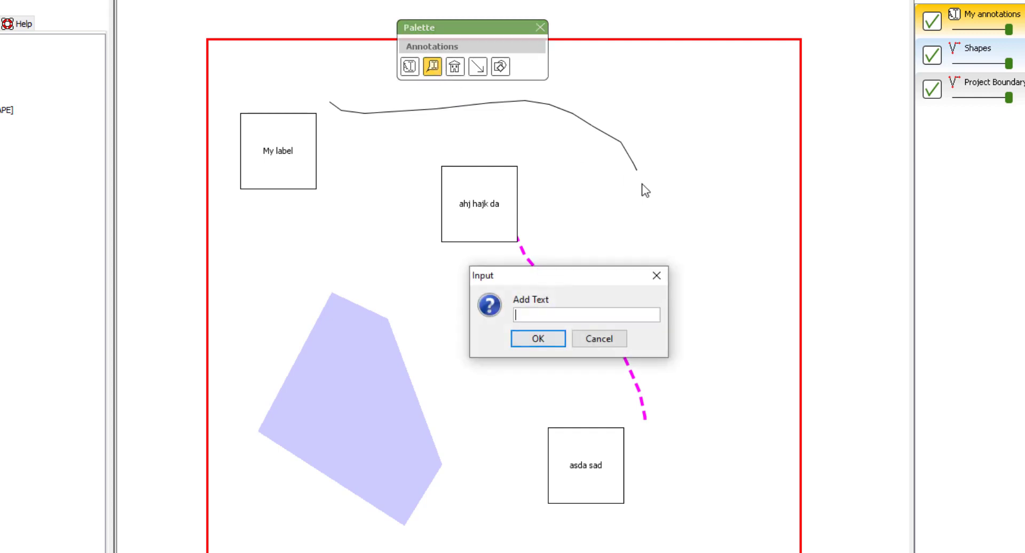
{"action": "type", "text": "My callout"}
{"action": "key", "text": "Return"}
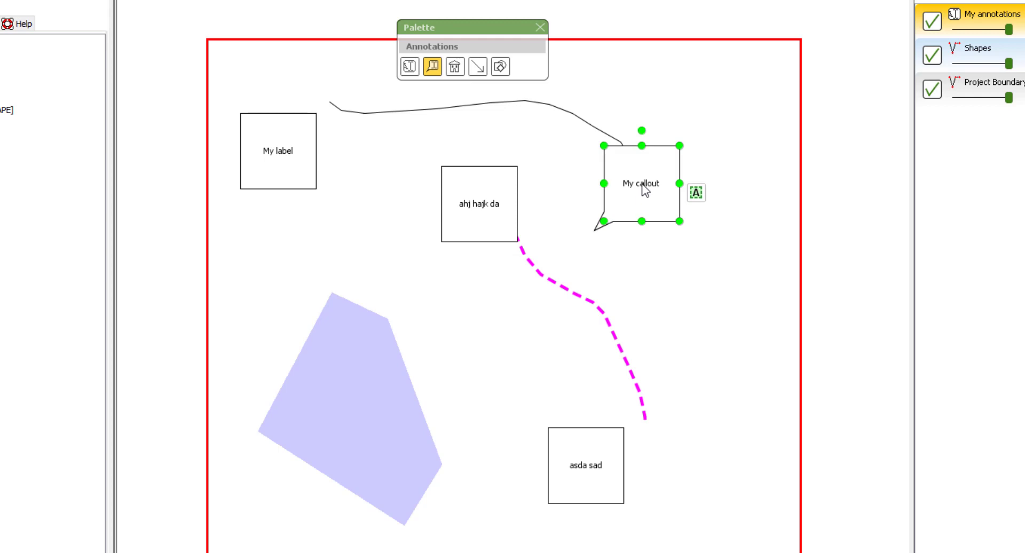
- Place an arrow between the polygon and the dashed magenta line, and a Circle shape to the lower right of the callout
{"action": "left_click", "coordinate": [477, 67]}
{"action": "left_click", "coordinate": [467, 325]}
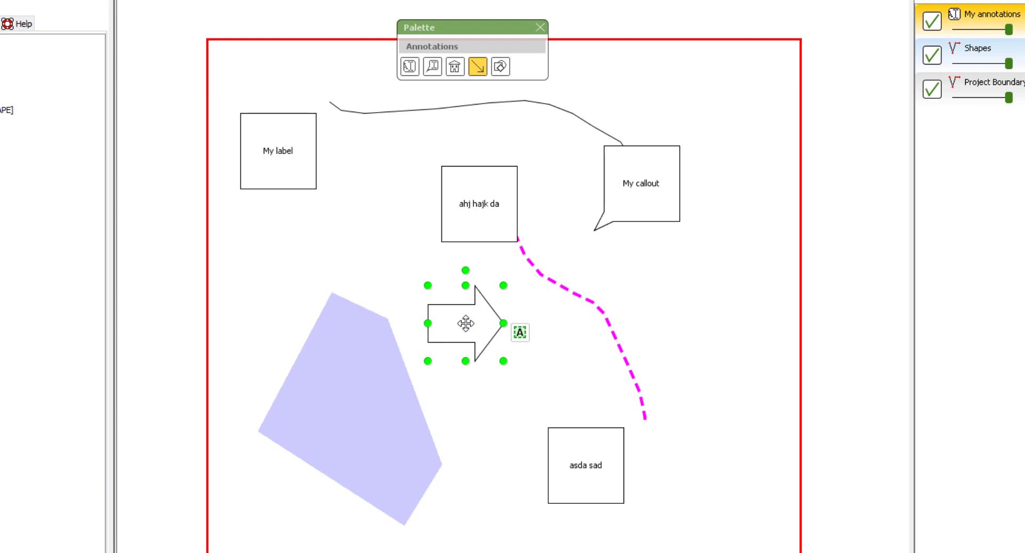
{"action": "left_click", "coordinate": [501, 67]}
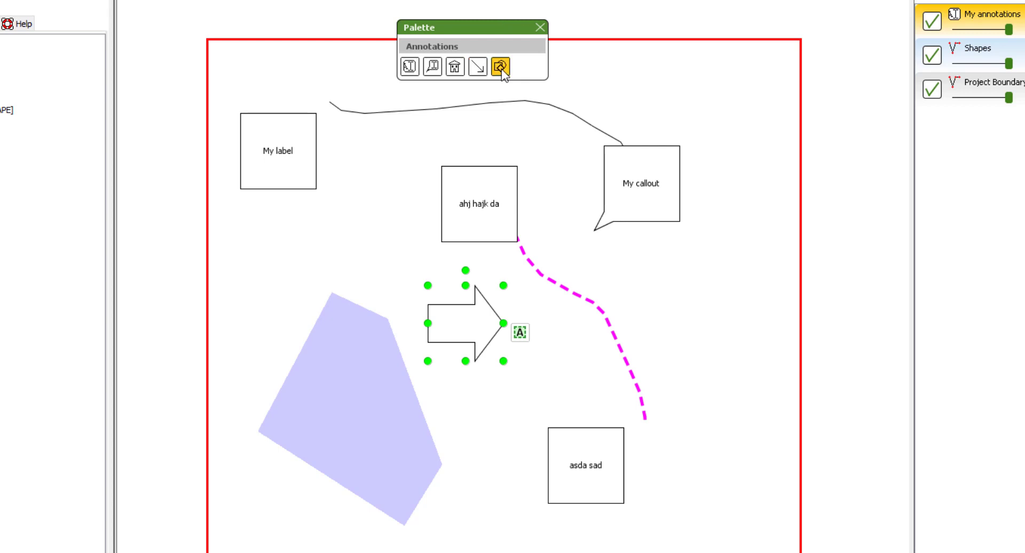
{"action": "left_click", "coordinate": [819, 307]}
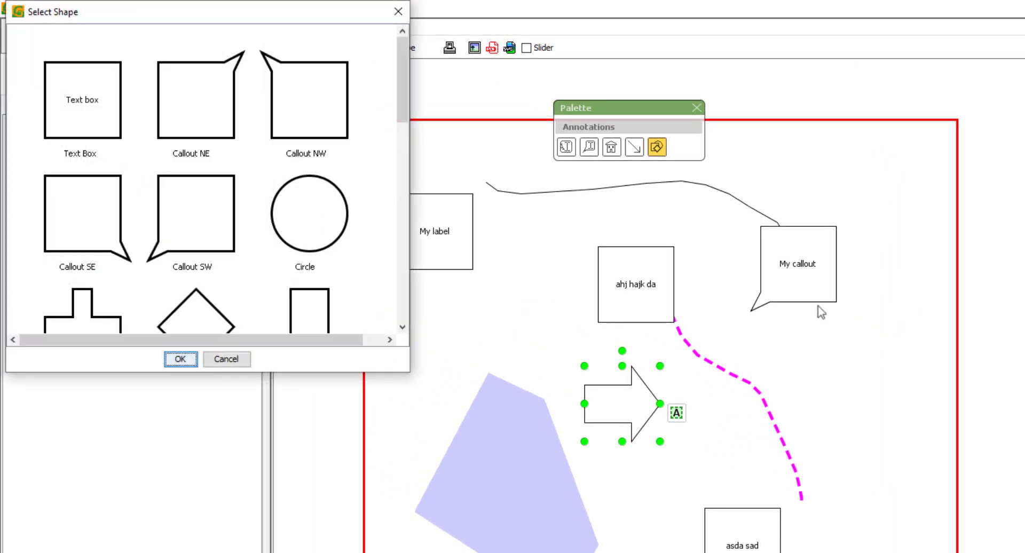
{"action": "left_click_drag", "start_coordinate": [344, 67], "coordinate": [346, 97]}
{"action": "left_click_drag", "start_coordinate": [405, 129], "coordinate": [389, 114]}
{"action": "left_click", "coordinate": [302, 140]}
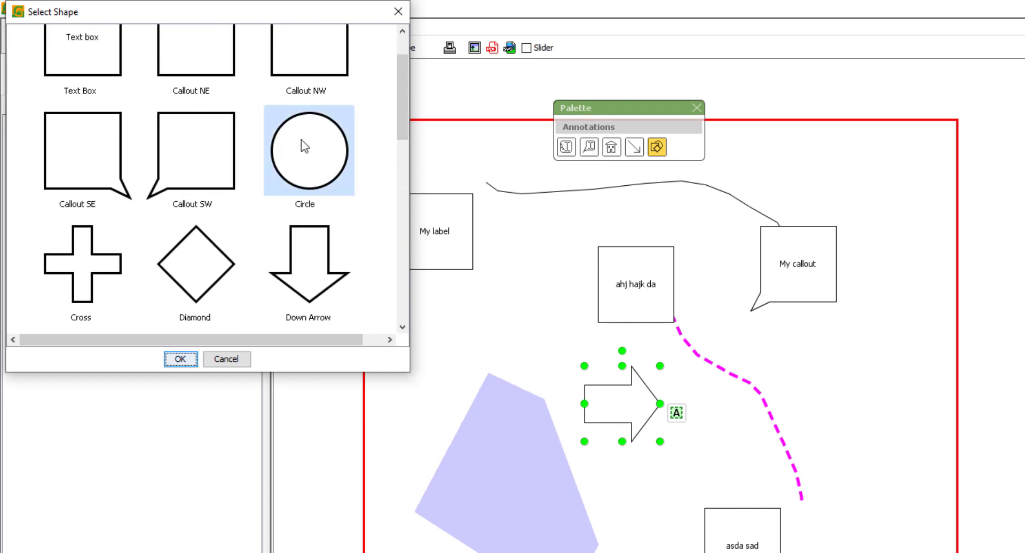
{"action": "left_click", "coordinate": [180, 359]}
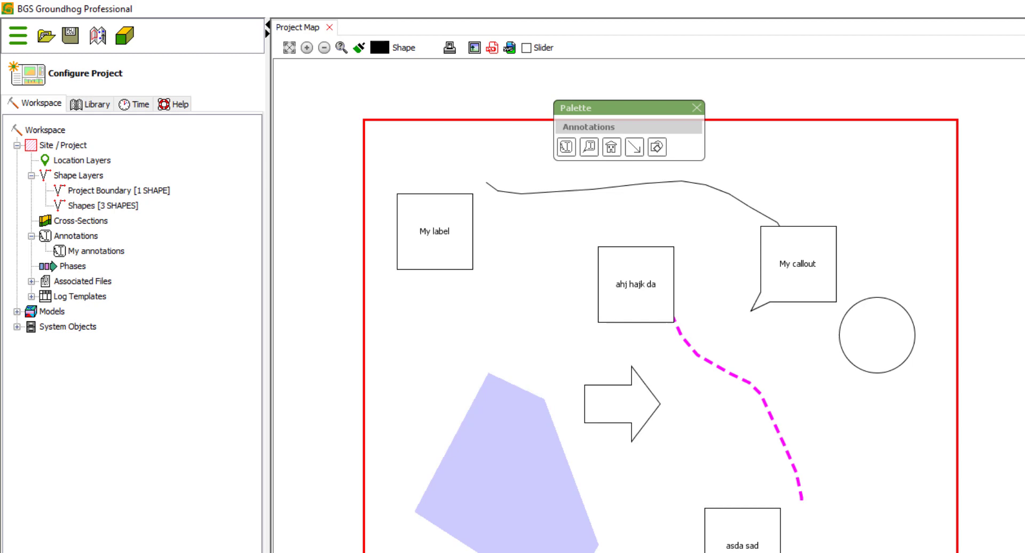
- Move the "ahj hajk da" label slightly up and left and resize it into a wide, shallow rectangle
{"action": "left_click", "coordinate": [596, 273]}
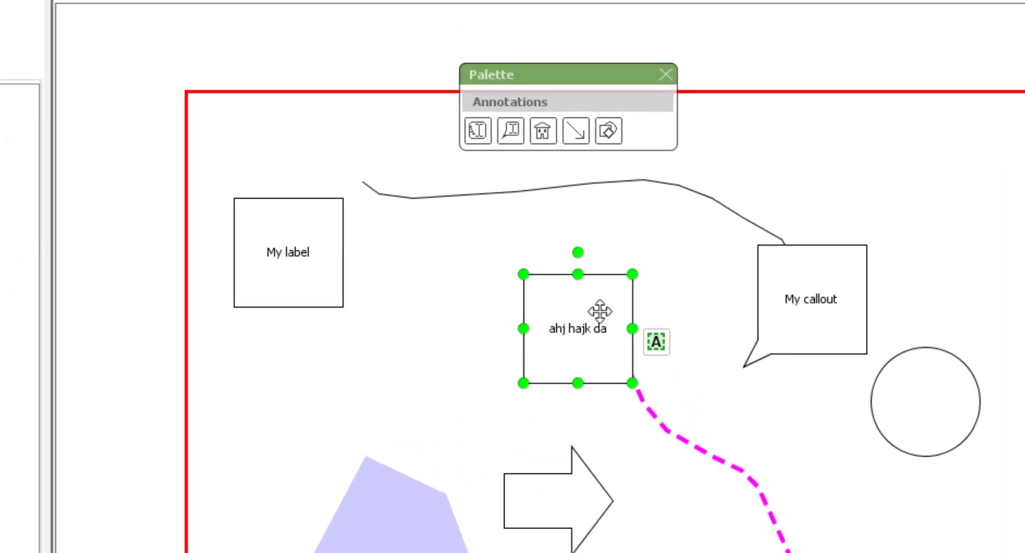
{"action": "left_click_drag", "start_coordinate": [599, 311], "coordinate": [560, 274]}
{"action": "left_click_drag", "start_coordinate": [538, 316], "coordinate": [542, 298]}
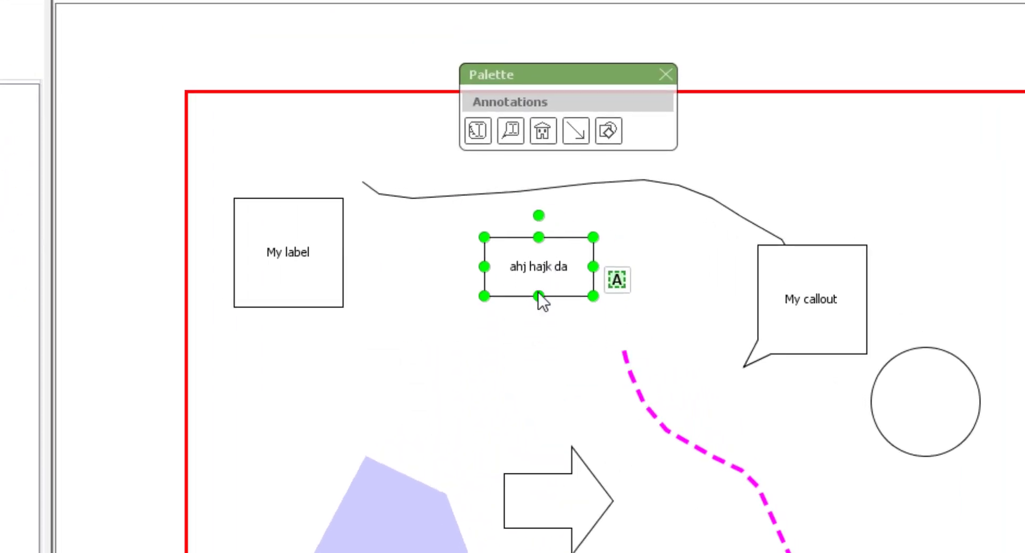
{"action": "scroll", "coordinate": [543, 293], "scroll_direction": "up", "scroll_amount": 1}
{"action": "left_click_drag", "start_coordinate": [607, 267], "coordinate": [714, 267]}
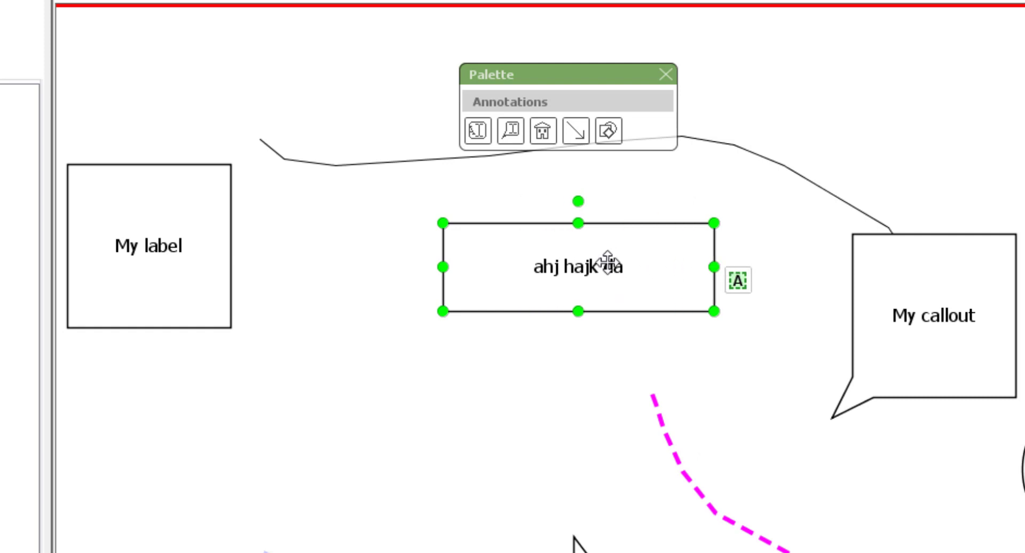
- Move the "ahj hajk da" label down to just above the dashed magenta line and try rotating it
{"action": "scroll", "coordinate": [608, 262], "scroll_direction": "up", "scroll_amount": 3}
{"action": "scroll", "coordinate": [607, 261], "scroll_direction": "down", "scroll_amount": 1}
{"action": "scroll", "coordinate": [607, 261], "scroll_direction": "down", "scroll_amount": 2}
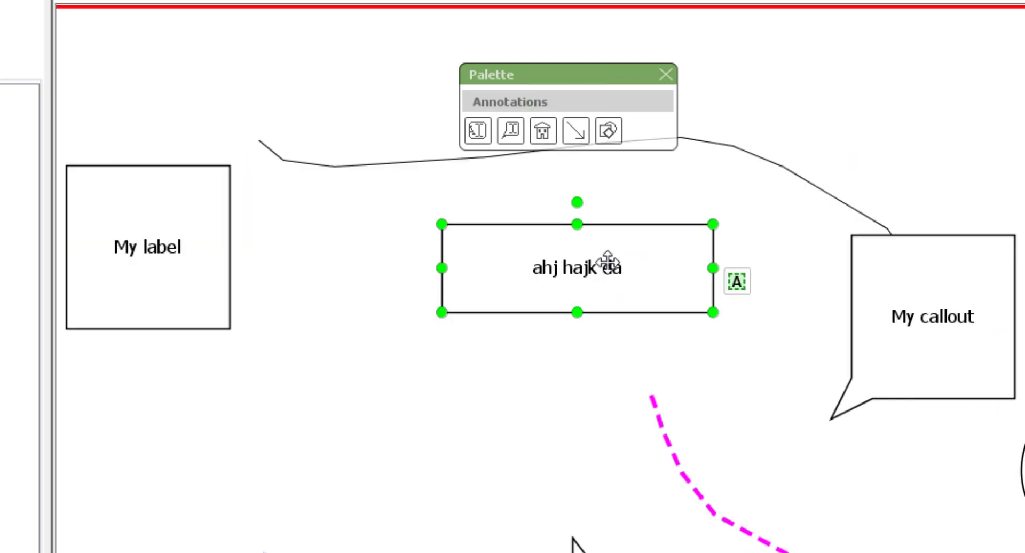
{"action": "scroll", "coordinate": [607, 262], "scroll_direction": "up", "scroll_amount": 3}
{"action": "scroll", "coordinate": [608, 262], "scroll_direction": "down", "scroll_amount": 2}
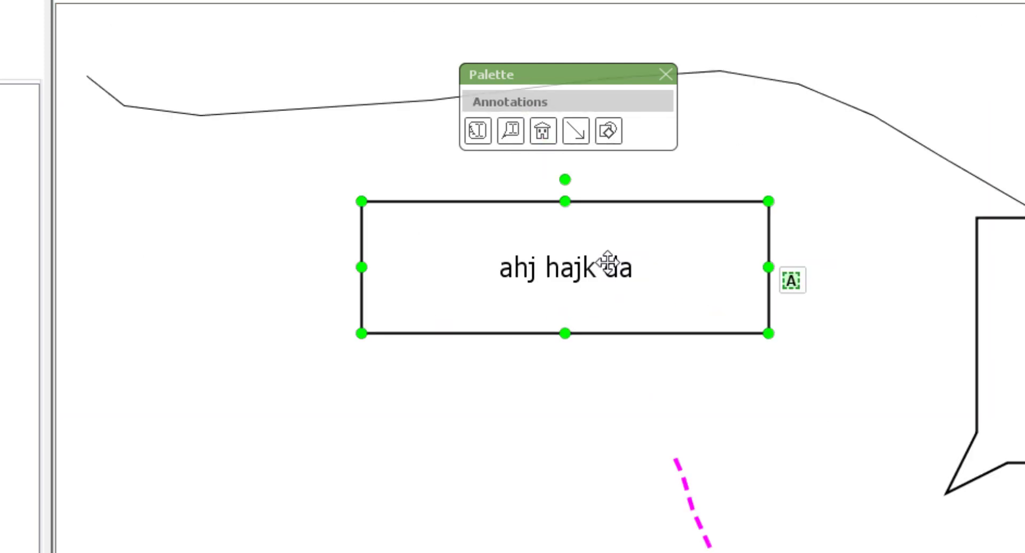
{"action": "left_click_drag", "start_coordinate": [610, 267], "coordinate": [613, 334]}
{"action": "mouse_move", "coordinate": [570, 274]}
{"action": "left_mouse_down"}
{"action": "mouse_move", "coordinate": [569, 289]}
{"action": "mouse_move", "coordinate": [515, 291]}
{"action": "mouse_move", "coordinate": [575, 274]}
{"action": "left_mouse_up"}
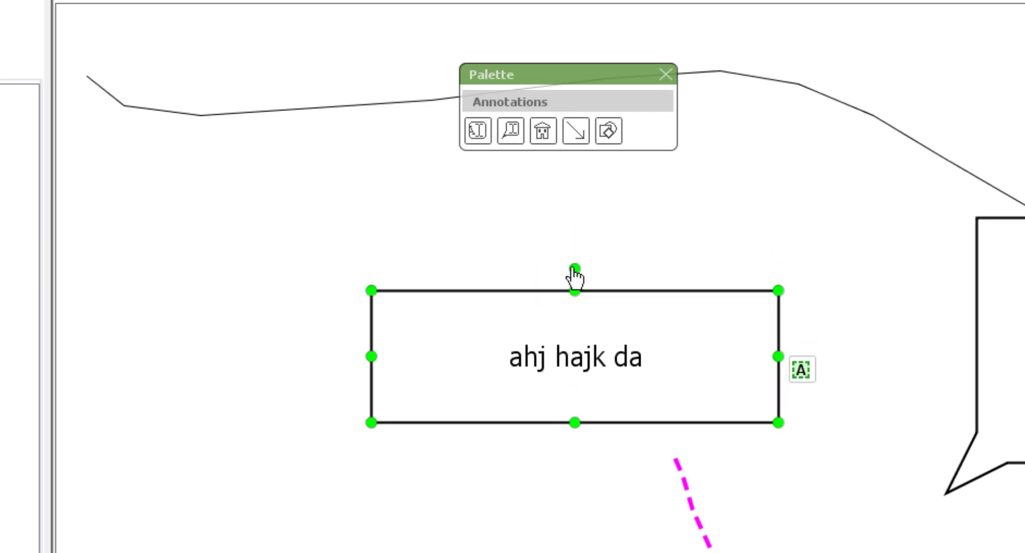
- Replace the selected label's text with "shjadh sajd h sajdhsa kjd sjd hsk jhdsakjhd kjsa dhkjsah djksahdkjsa hdjkash dsa"
{"action": "left_click", "coordinate": [801, 371]}
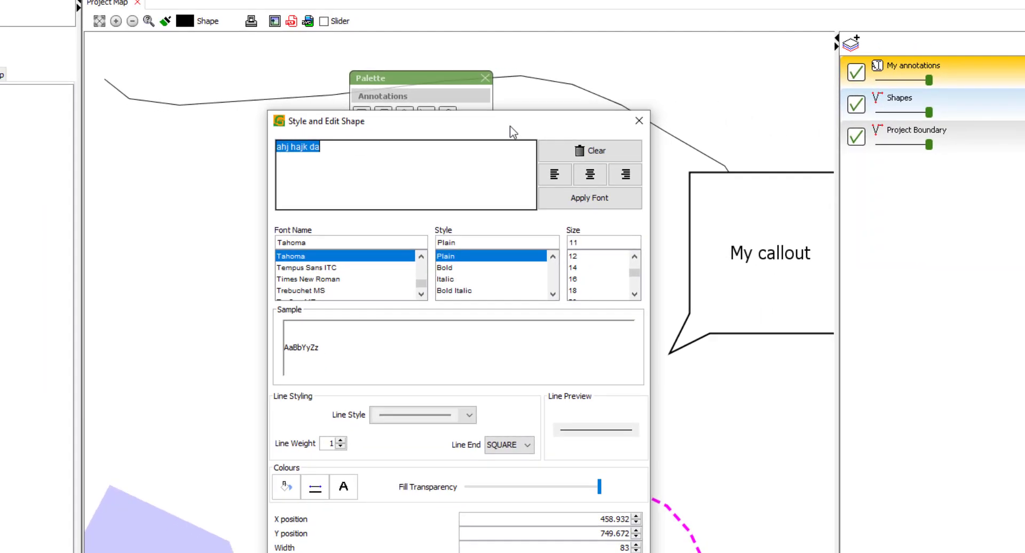
{"action": "left_click_drag", "start_coordinate": [513, 130], "coordinate": [857, 38]}
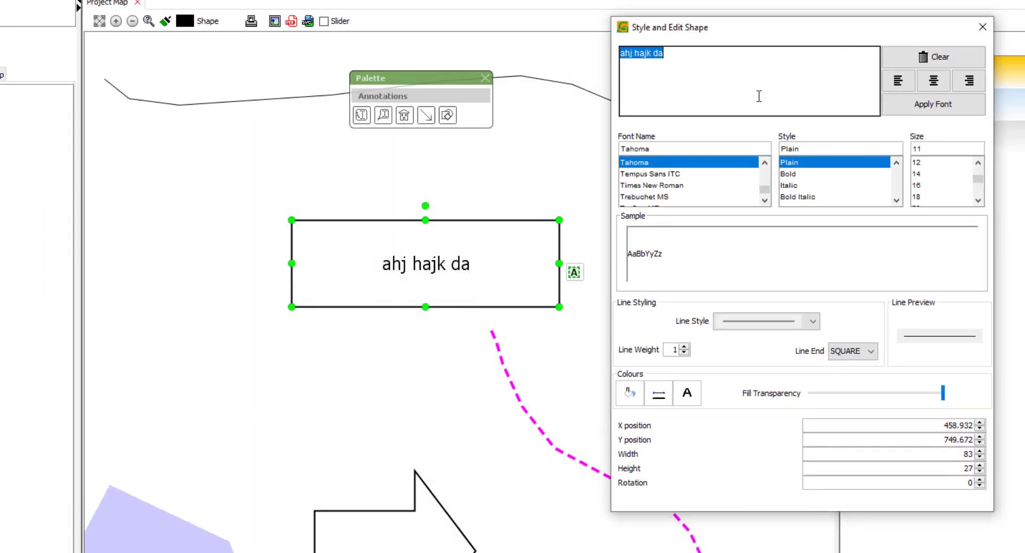
{"action": "type", "text": "shjadh sajd h sajdhsa kj"}
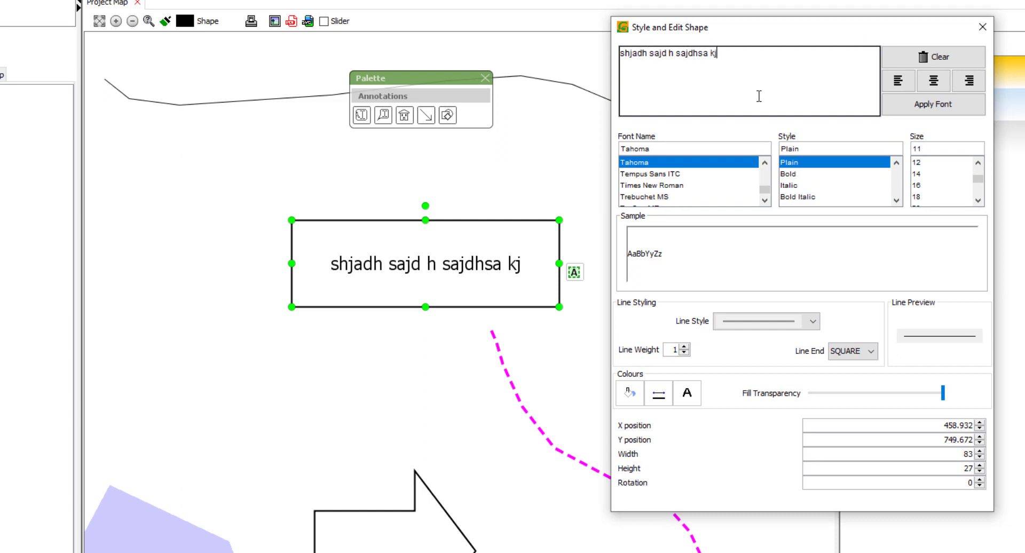
{"action": "type", "text": "d sjd hsk jhdsakjhd kjsa dhkjsah djksahdkj"}
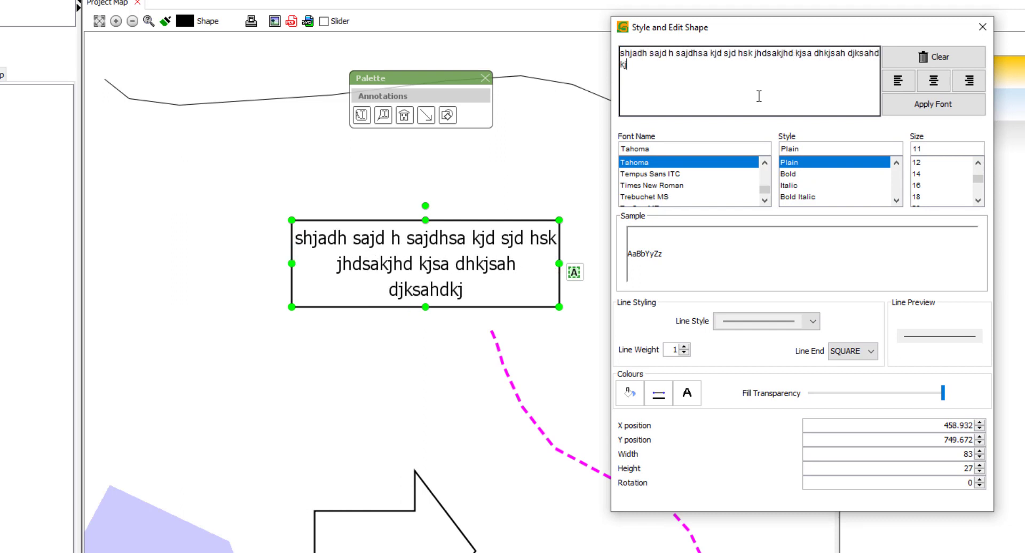
{"action": "type", "text": "sa hdjkash dsa"}
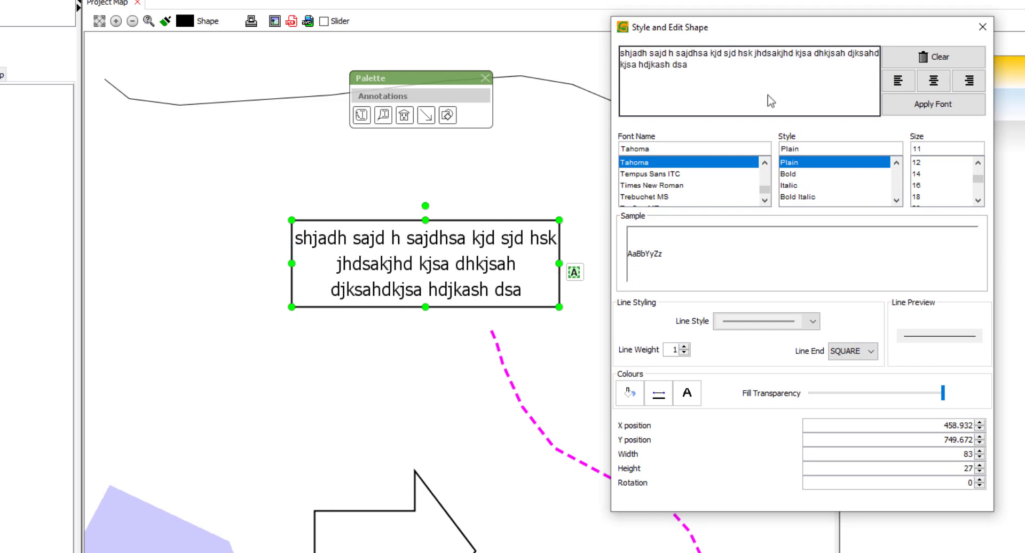
- Try centre and right alignment on the label's text, and settle on left alignment
{"action": "left_click", "coordinate": [898, 80]}
{"action": "left_click", "coordinate": [934, 81]}
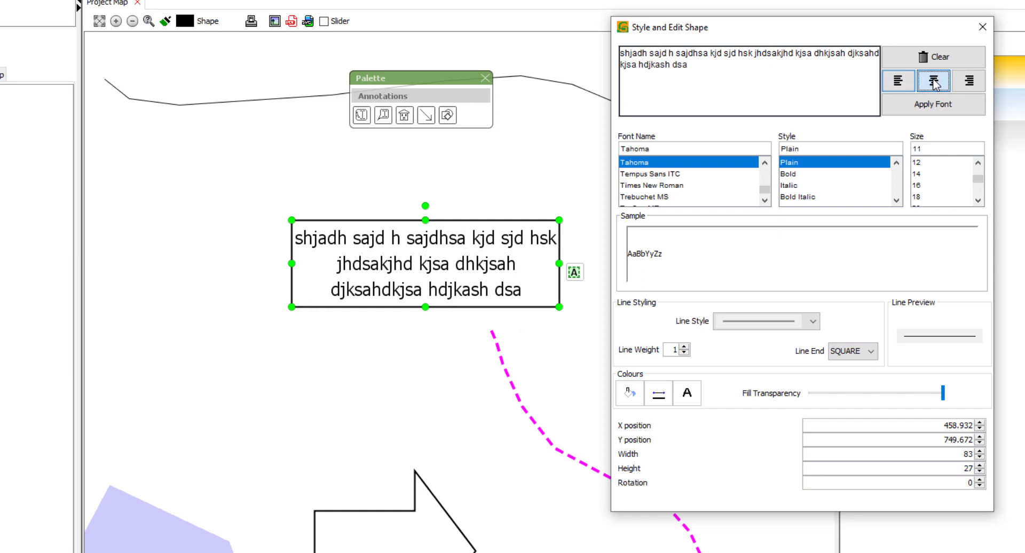
{"action": "left_click", "coordinate": [969, 81]}
{"action": "left_click", "coordinate": [907, 86]}
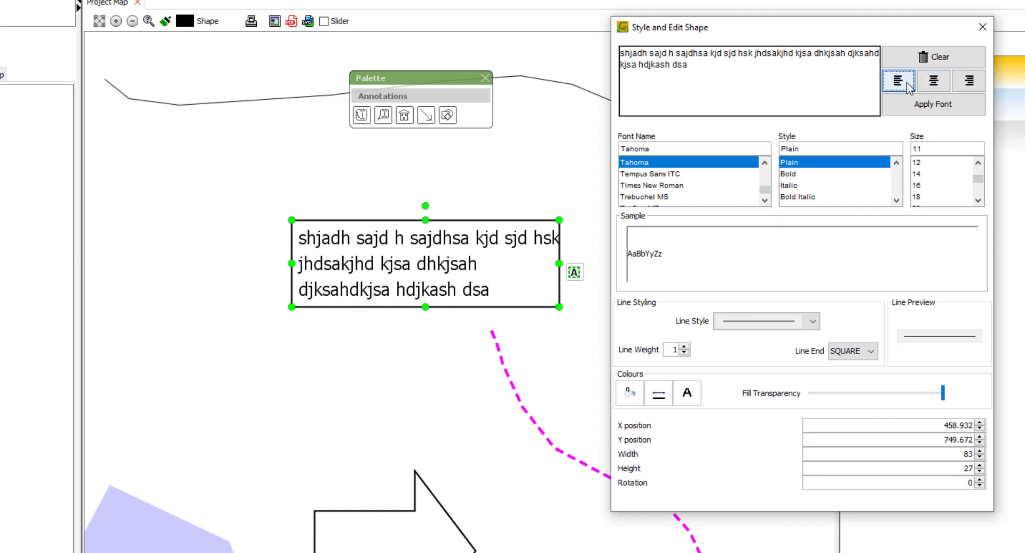
- Apply the Times New Roman font in Bold at size 16 to the label's text
{"action": "left_click", "coordinate": [799, 174]}
{"action": "left_click", "coordinate": [928, 185]}
{"action": "left_click", "coordinate": [939, 105]}
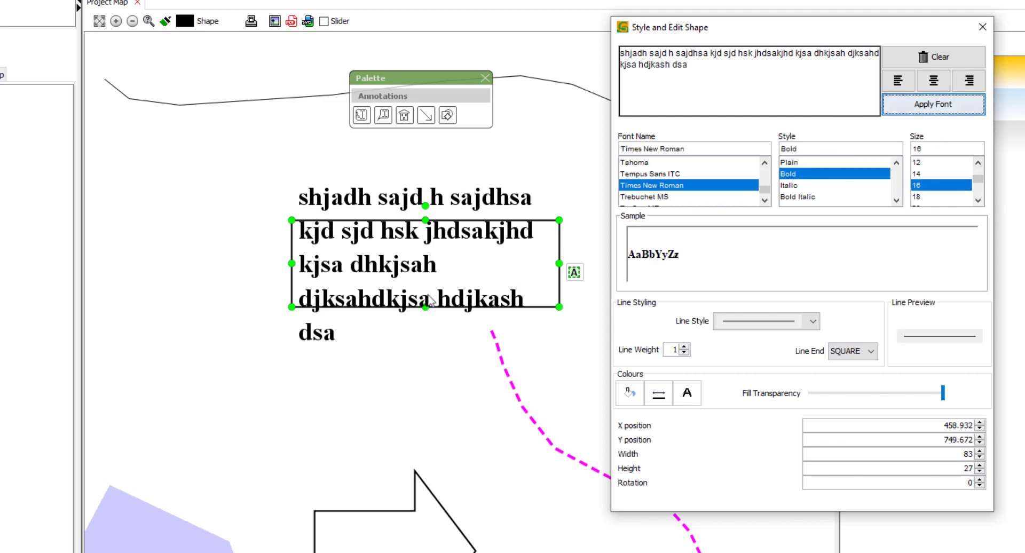
- Give the label's outline a dashed line style and set its line weight to 3
{"action": "left_click", "coordinate": [813, 322]}
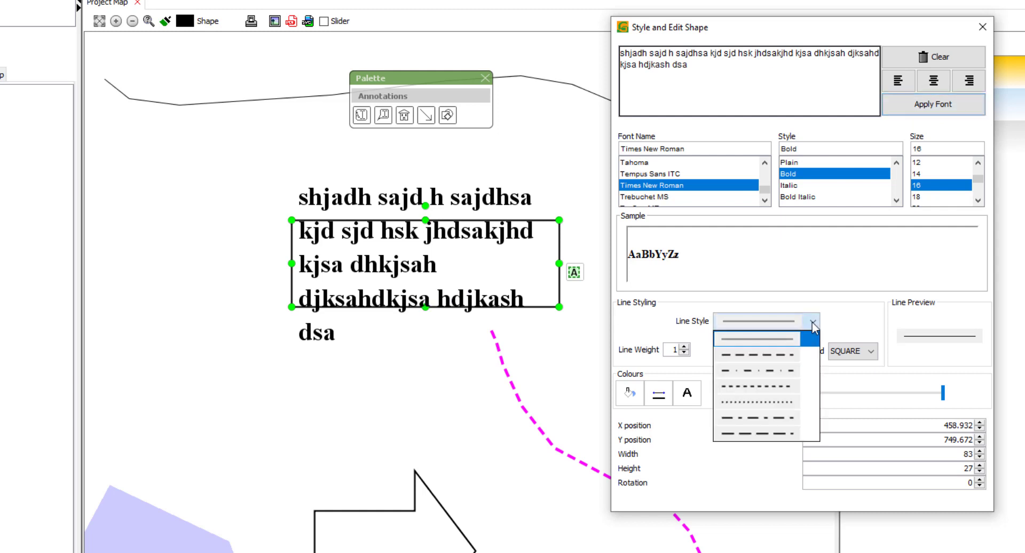
{"action": "left_click", "coordinate": [769, 356]}
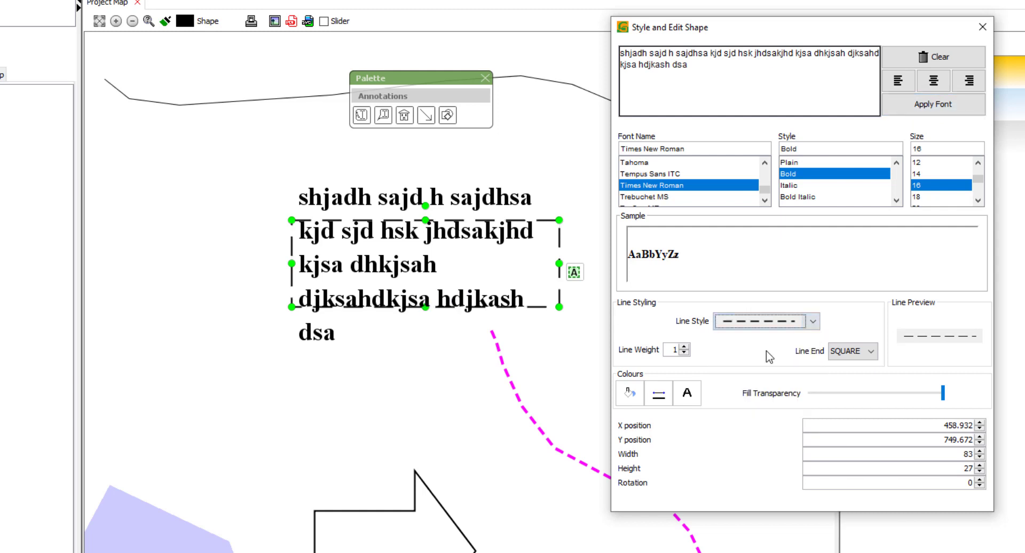
{"action": "left_click", "coordinate": [684, 348]}
{"action": "left_click", "coordinate": [685, 347]}
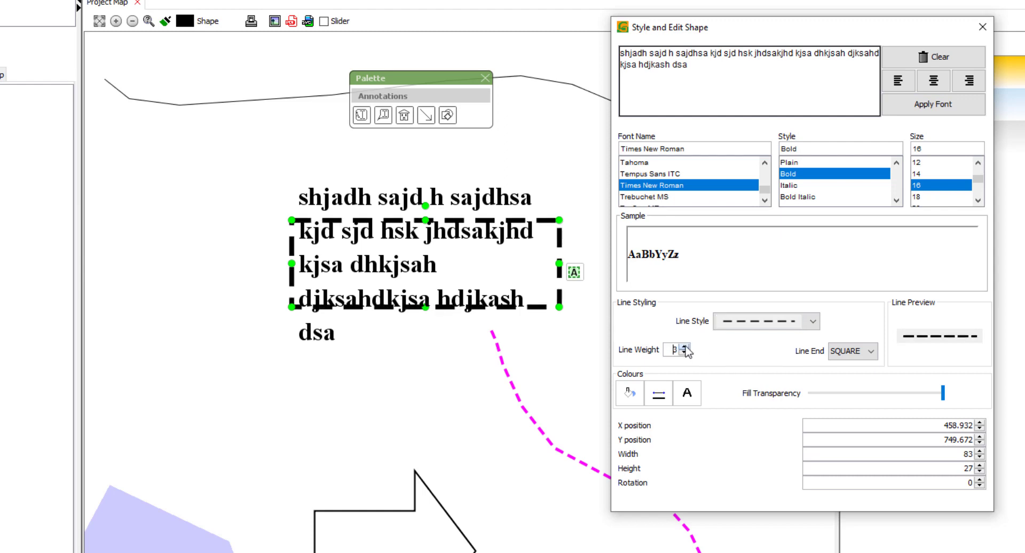
- Set the label's outline colour to red and its text colour to blue
{"action": "left_click", "coordinate": [660, 400]}
{"action": "left_click", "coordinate": [798, 220]}
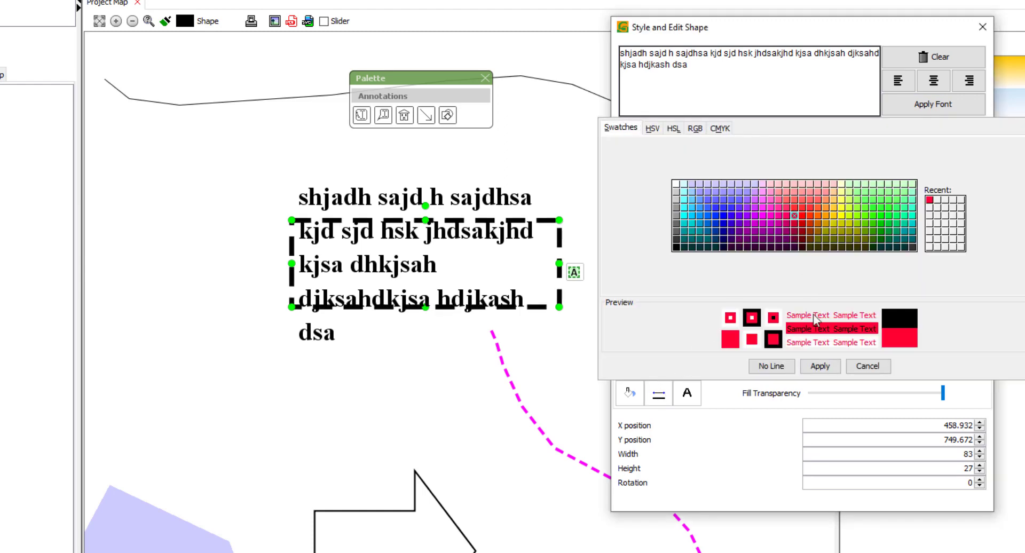
{"action": "left_click", "coordinate": [821, 367]}
{"action": "left_click", "coordinate": [687, 392]}
{"action": "left_click", "coordinate": [736, 219]}
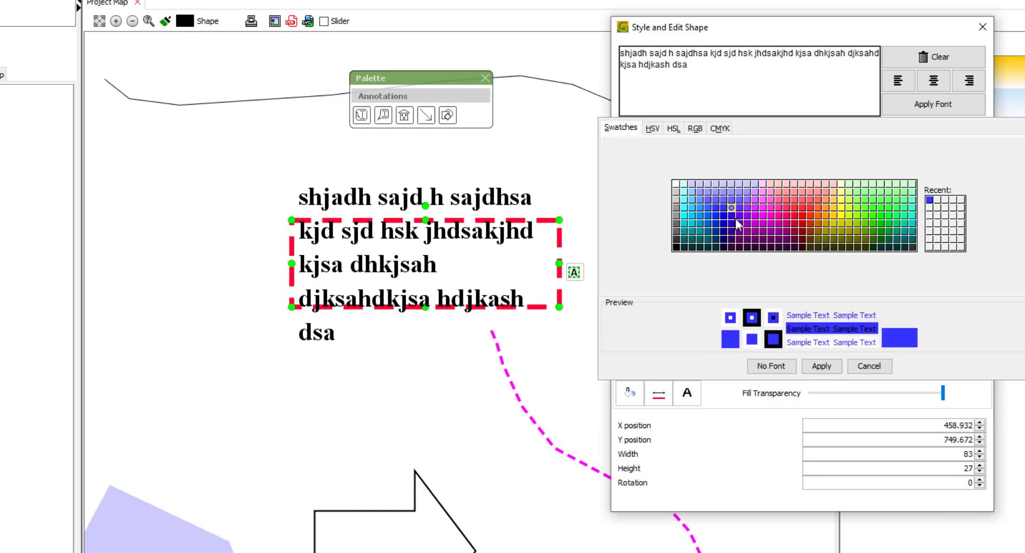
{"action": "left_click", "coordinate": [822, 366]}
- Give the label a pale lavender-blue fill colour
{"action": "left_click", "coordinate": [630, 396]}
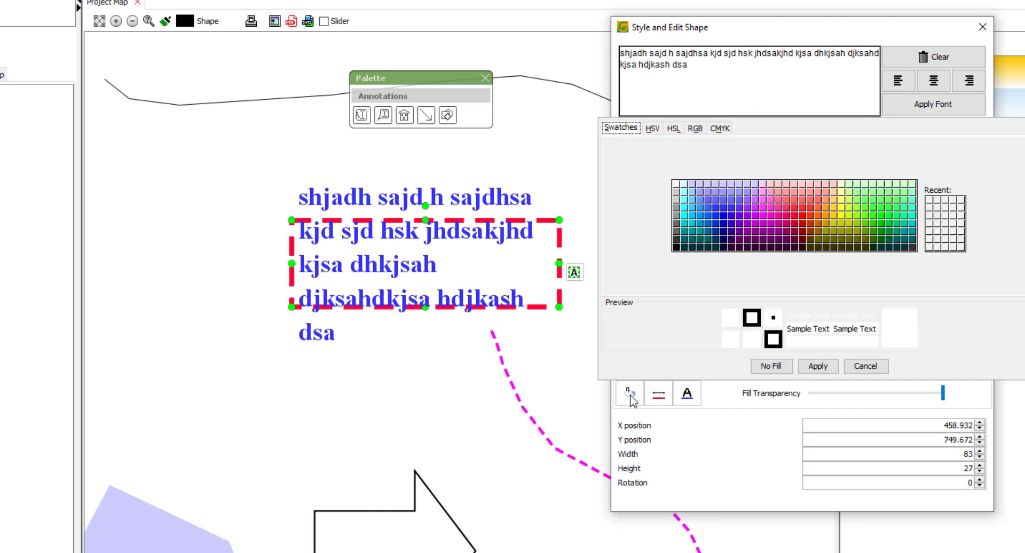
{"action": "left_click", "coordinate": [731, 184]}
{"action": "left_click", "coordinate": [818, 366]}
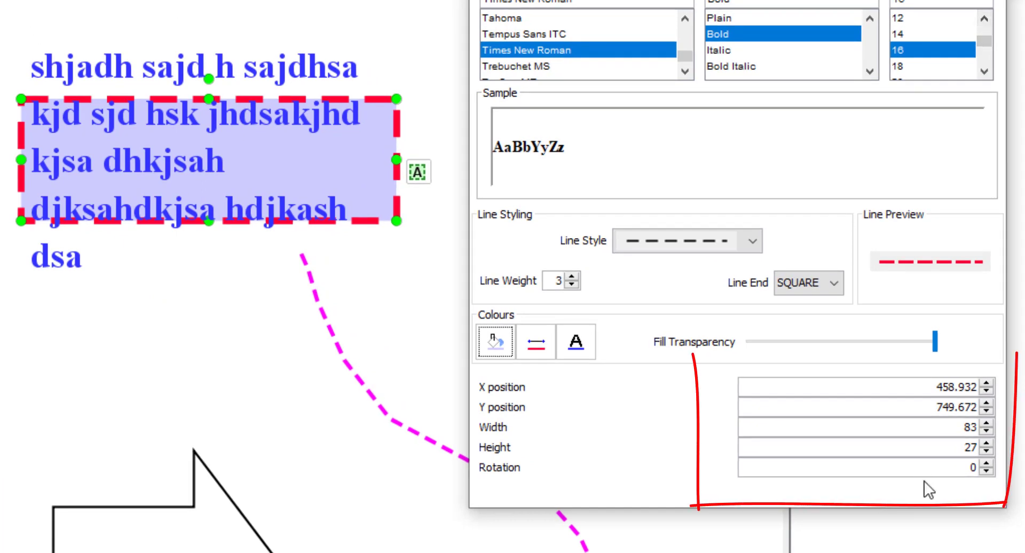
- Set the label's height to 50 and its rotation to 45, and finish styling it
{"action": "double_click", "coordinate": [970, 447]}
{"action": "type", "text": "5"}
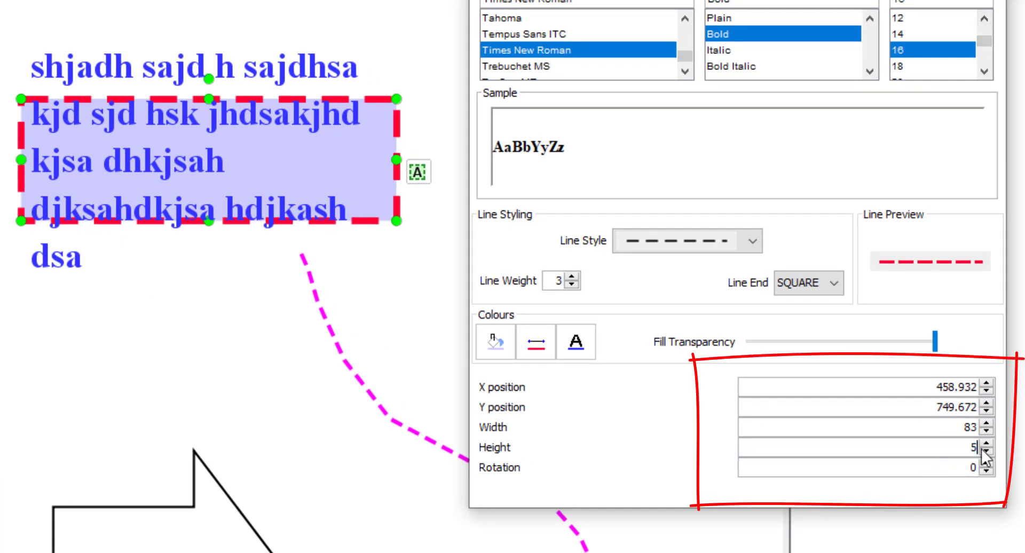
{"action": "type", "text": "0"}
{"action": "left_click", "coordinate": [947, 427]}
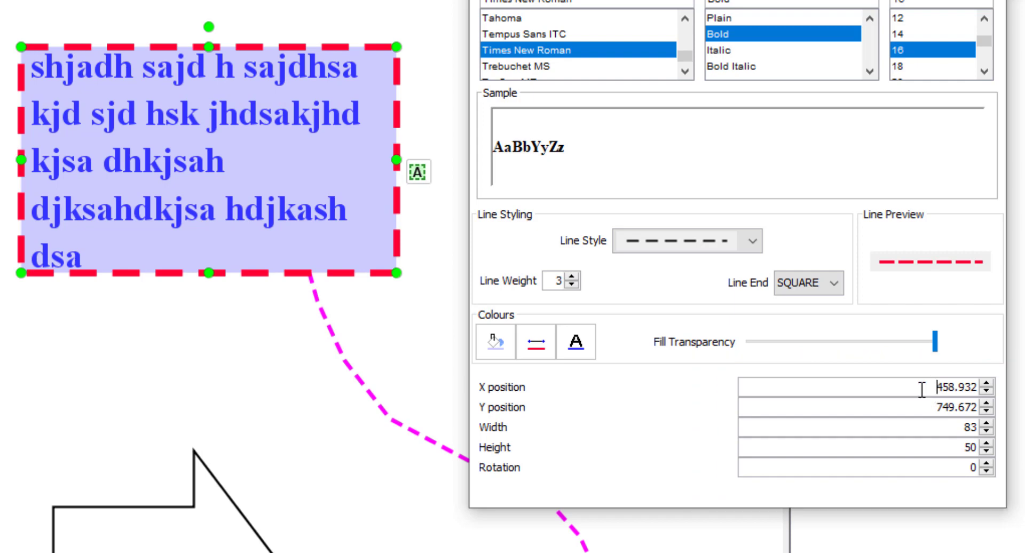
{"action": "left_click_drag", "start_coordinate": [965, 467], "coordinate": [996, 468]}
{"action": "key", "text": "Return"}
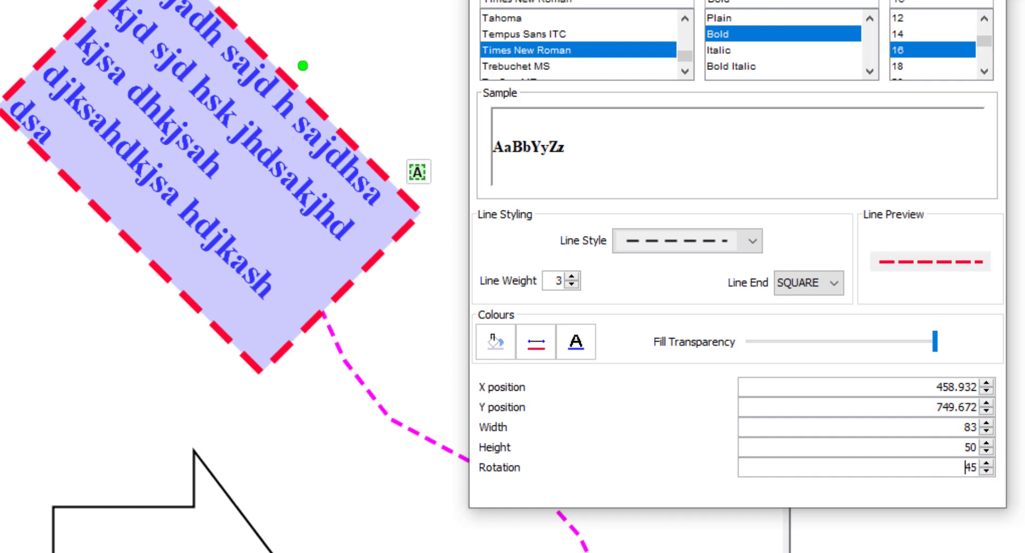
{"action": "left_click", "coordinate": [994, 1]}
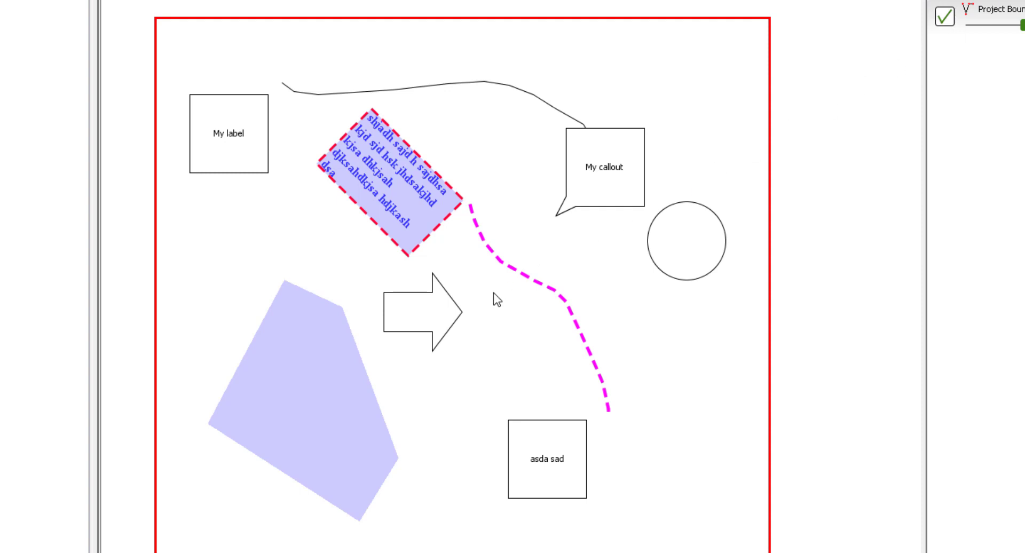
{"action": "left_click_drag", "start_coordinate": [494, 293], "coordinate": [583, 234]}
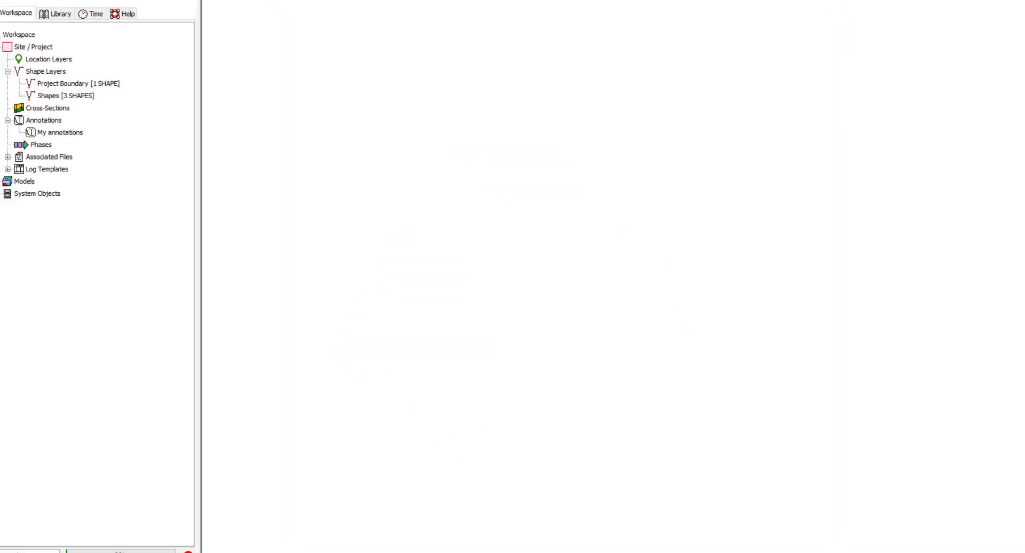
- Load the sample project and bring its Example Map into view
{"action": "left_click", "coordinate": [124, 14]}
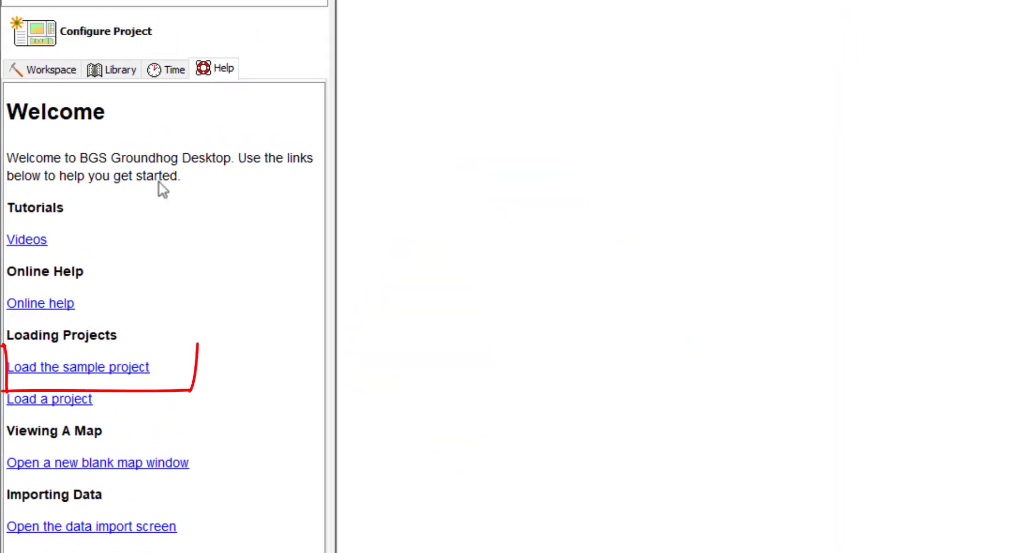
{"action": "left_click", "coordinate": [69, 369]}
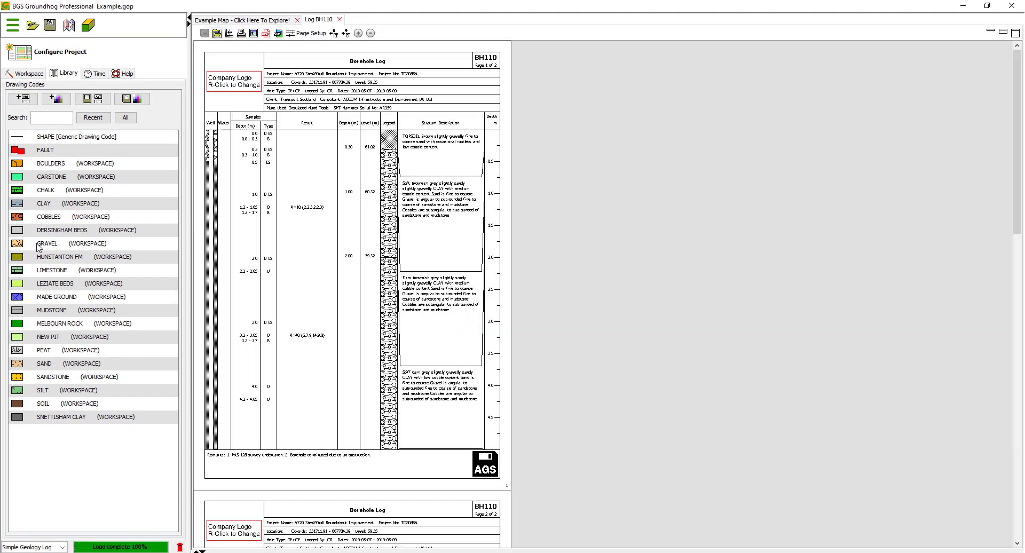
{"action": "left_click", "coordinate": [241, 21]}
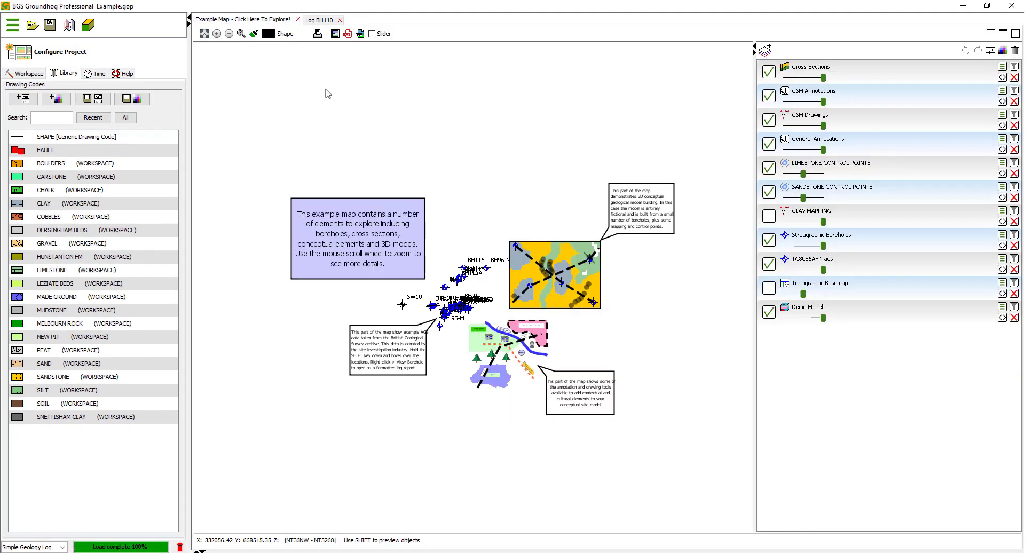
- Examine the example map's conceptual site drawings and annotations, including the labels, symbols, pond, stream and proposed access road
{"action": "scroll", "coordinate": [462, 171], "scroll_direction": "up", "scroll_amount": 3}
{"action": "left_click_drag", "start_coordinate": [642, 358], "coordinate": [462, 171]}
{"action": "scroll", "coordinate": [463, 208], "scroll_direction": "up", "scroll_amount": 2}
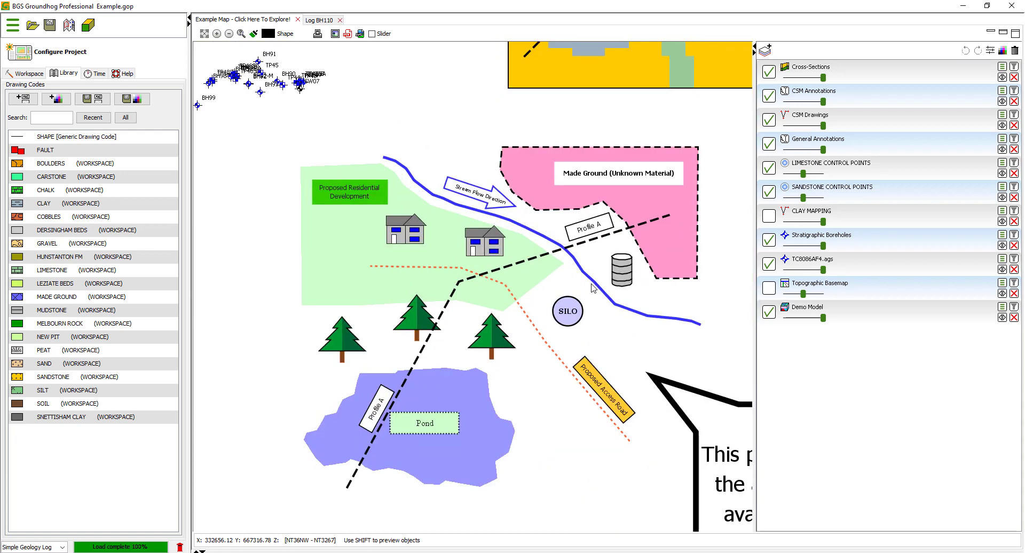
{"action": "left_click_drag", "start_coordinate": [588, 288], "coordinate": [566, 246]}
{"action": "scroll", "coordinate": [565, 246], "scroll_direction": "up", "scroll_amount": 2}
{"action": "scroll", "coordinate": [618, 201], "scroll_direction": "down", "scroll_amount": 2}
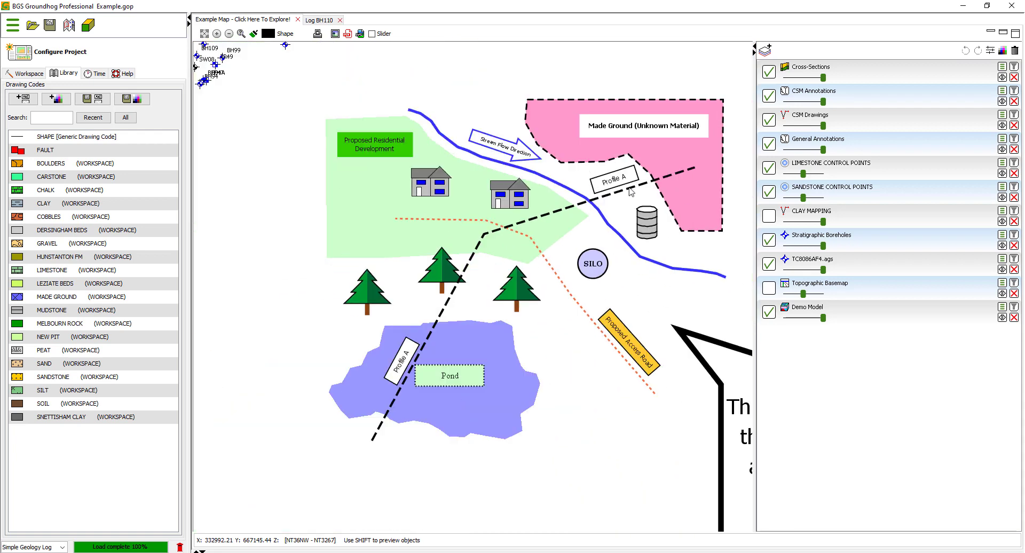
{"action": "left_click_drag", "start_coordinate": [638, 200], "coordinate": [596, 206]}
{"action": "left_click_drag", "start_coordinate": [648, 292], "coordinate": [472, 179]}
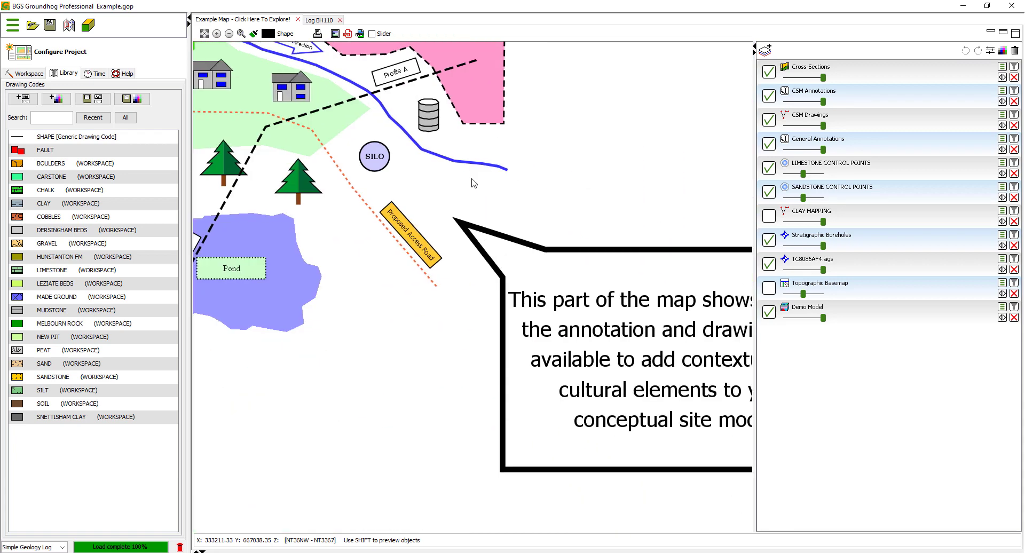
{"action": "scroll", "coordinate": [473, 180], "scroll_direction": "down", "scroll_amount": 2}
- Show the CSM Section alongside the map, enlarge its pane and examine the annotated profile along its length
{"action": "left_click", "coordinate": [1003, 33]}
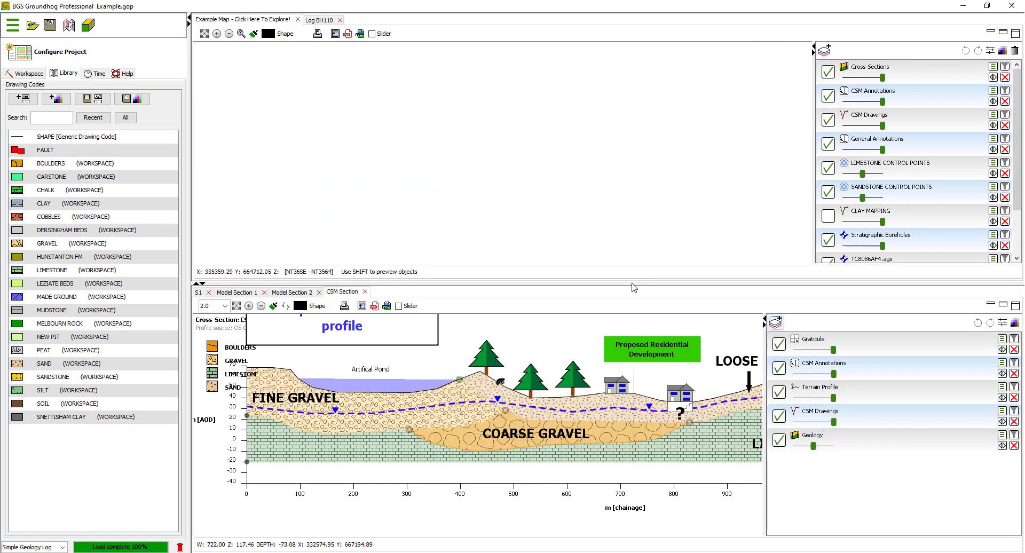
{"action": "left_click_drag", "start_coordinate": [634, 287], "coordinate": [649, 122]}
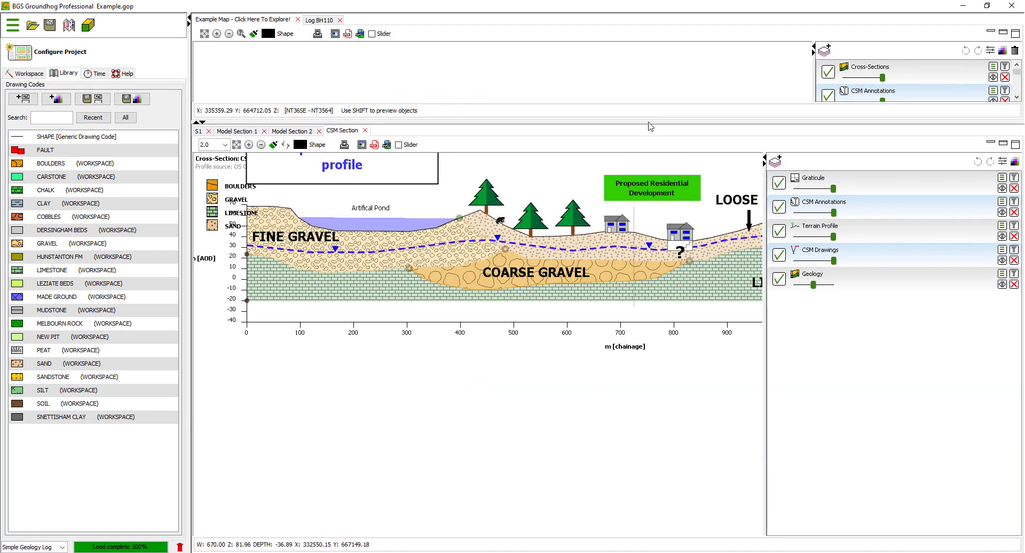
{"action": "scroll", "coordinate": [671, 215], "scroll_direction": "up", "scroll_amount": 5}
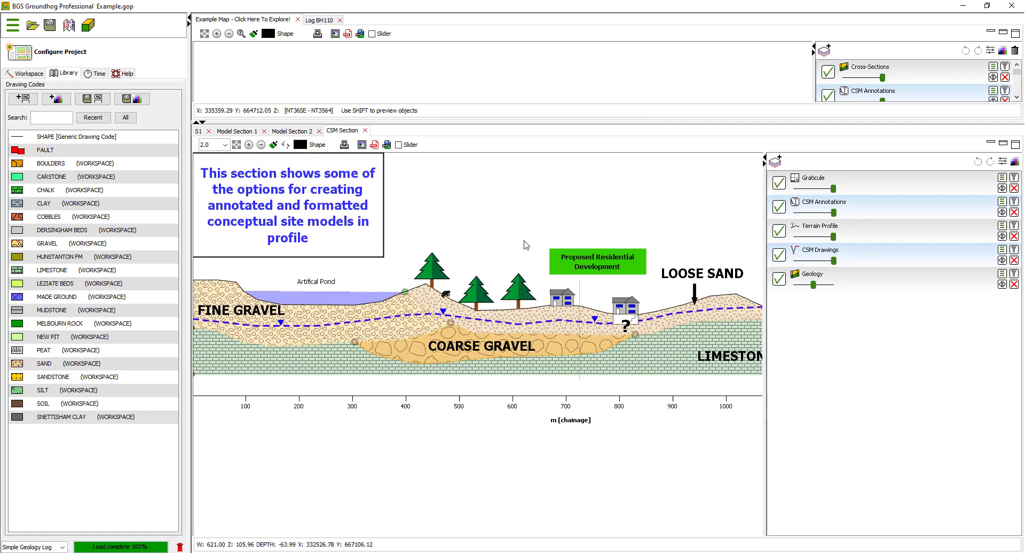
{"action": "left_click_drag", "start_coordinate": [556, 270], "coordinate": [511, 267]}
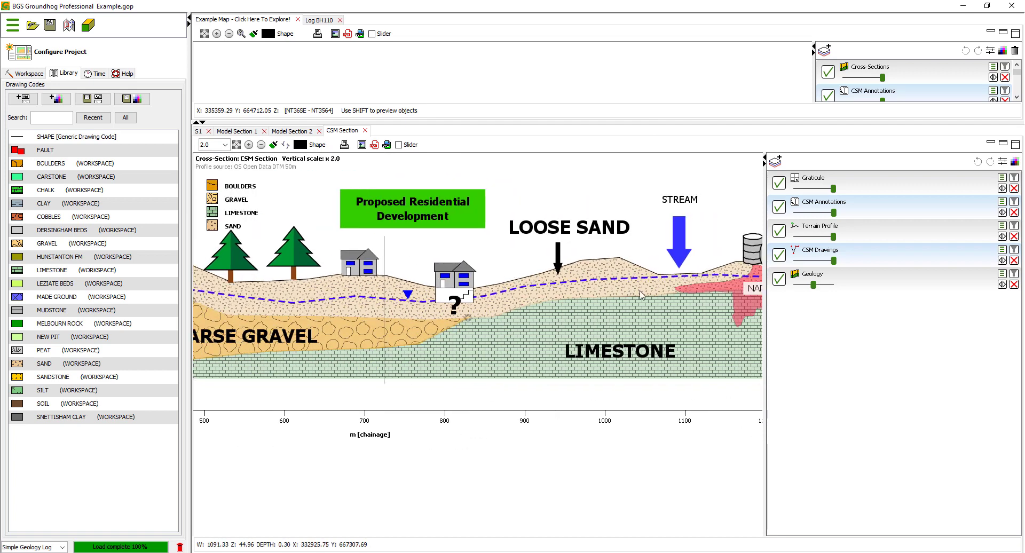
{"action": "left_click_drag", "start_coordinate": [649, 292], "coordinate": [450, 293]}
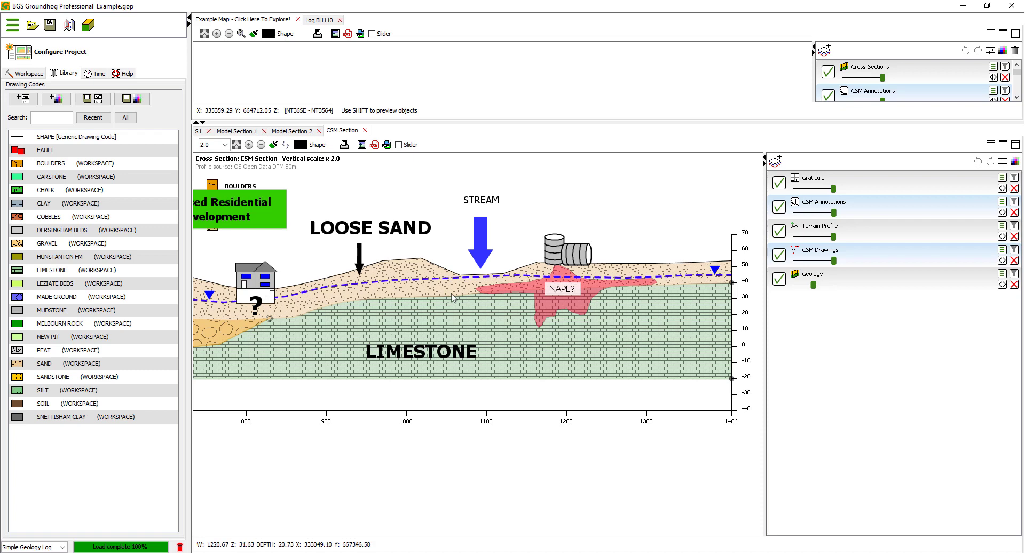
{"action": "left_click_drag", "start_coordinate": [467, 309], "coordinate": [722, 319]}
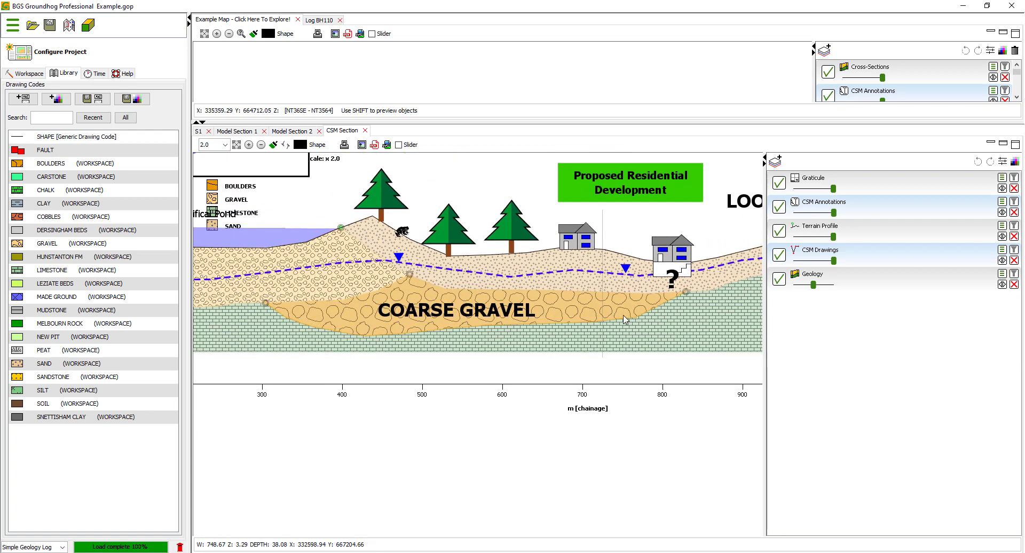